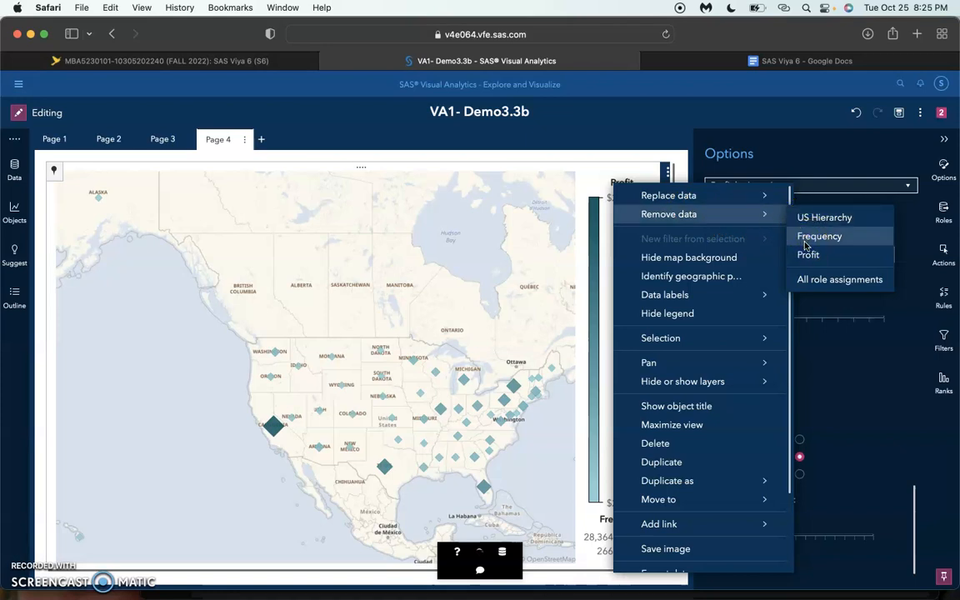
Remove the Frequency data item from the map on Page 4
left_click(805, 242)
left_click(667, 174)
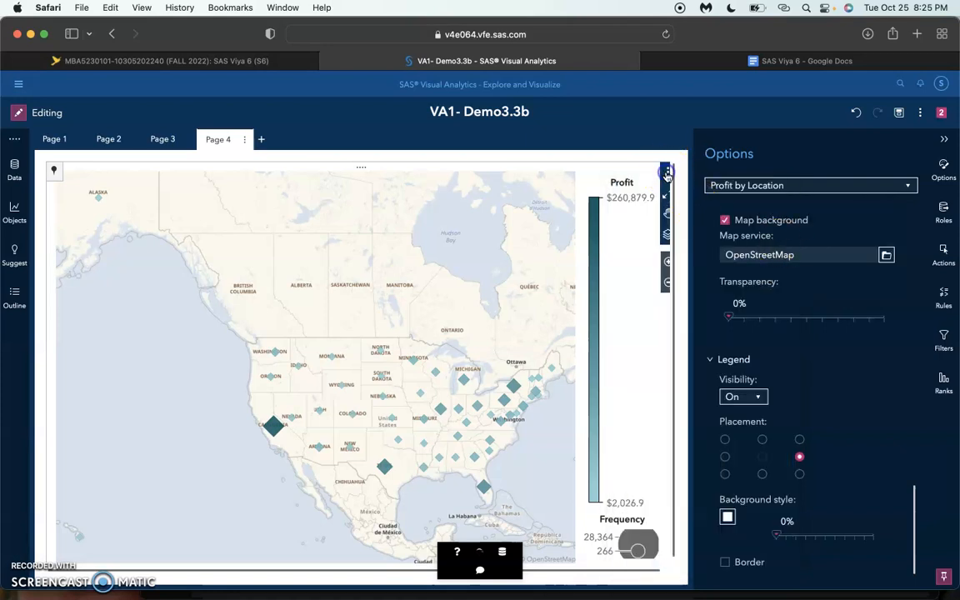
left_click(667, 174)
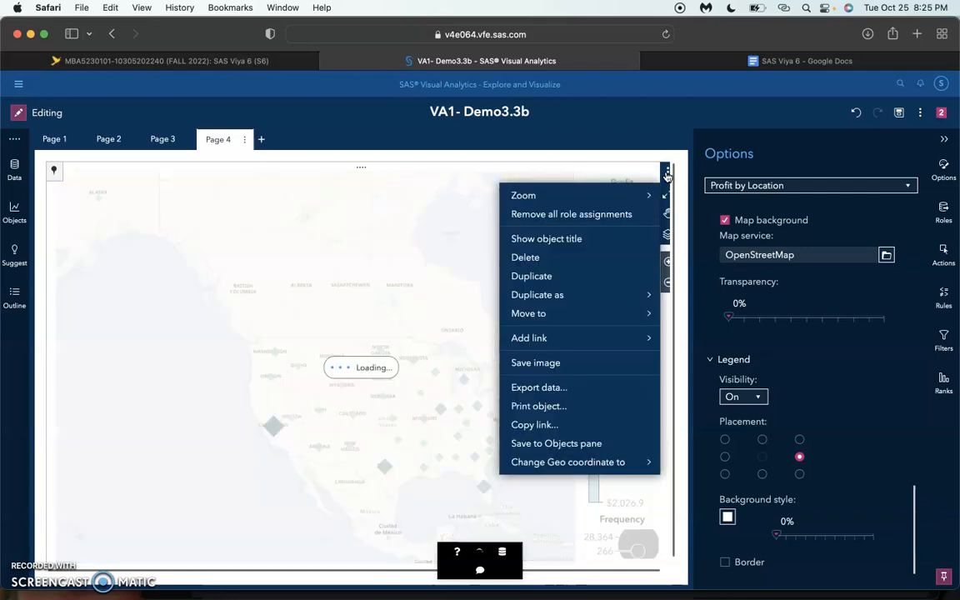
left_click(667, 175)
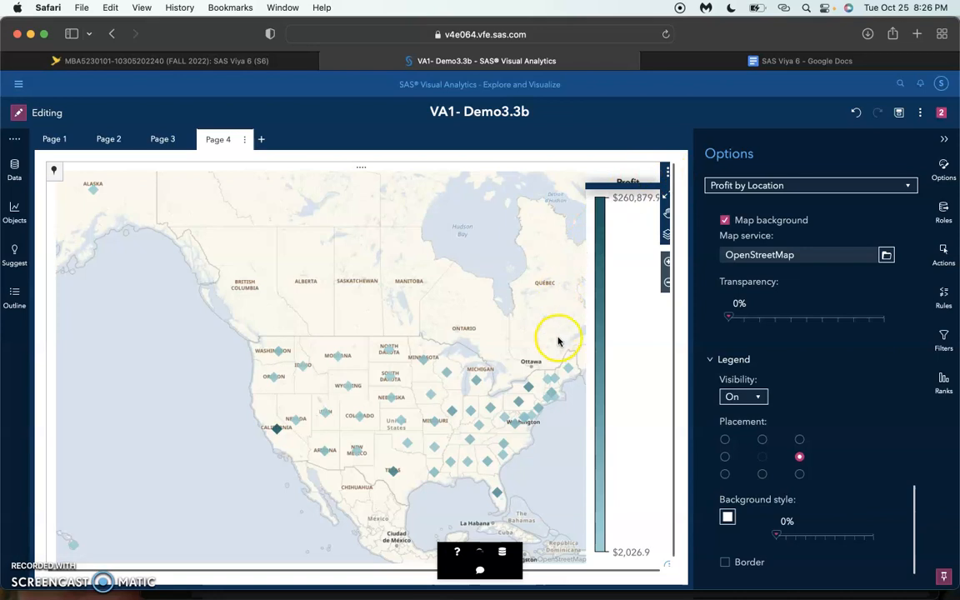
Replace the map's Profit data item with Average Profit
left_click(662, 175)
left_click(620, 192)
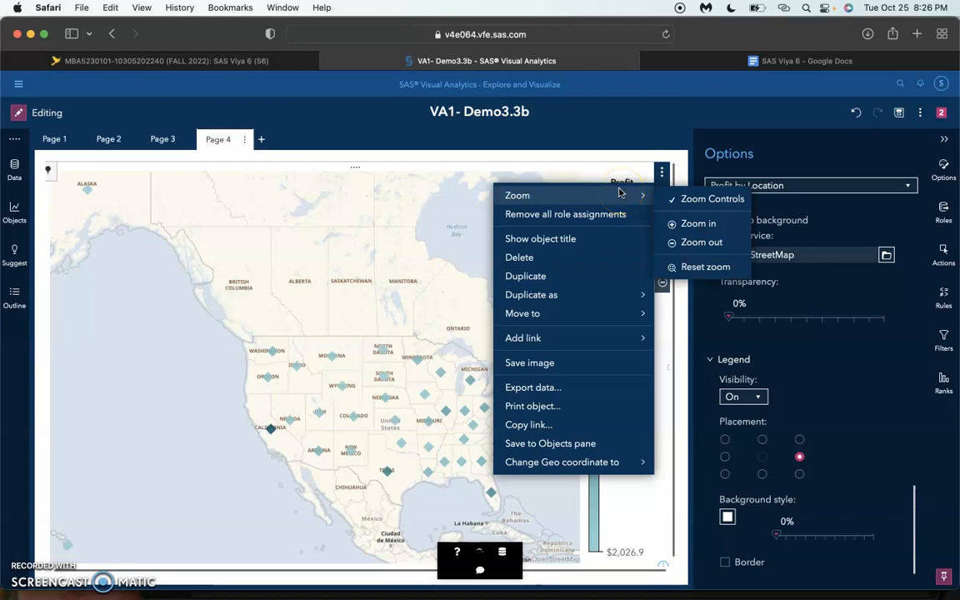
left_click(598, 178)
right_click(598, 178)
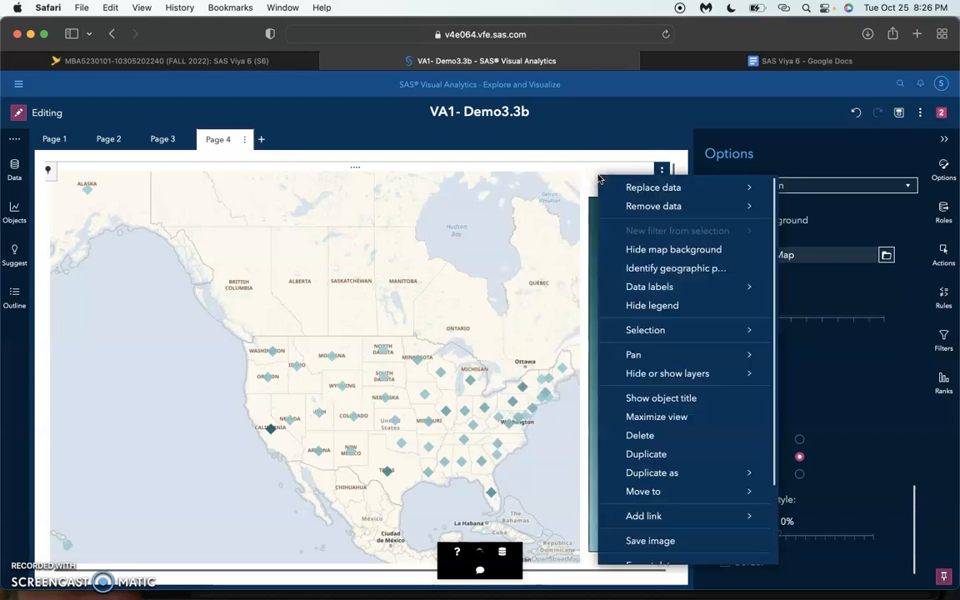
mouse_move(623, 194)
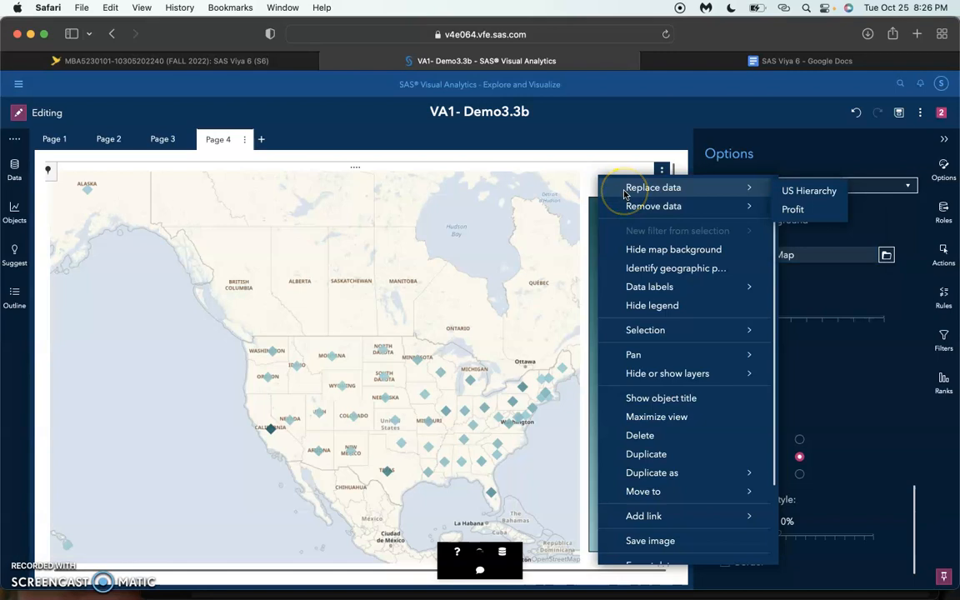
left_click(791, 209)
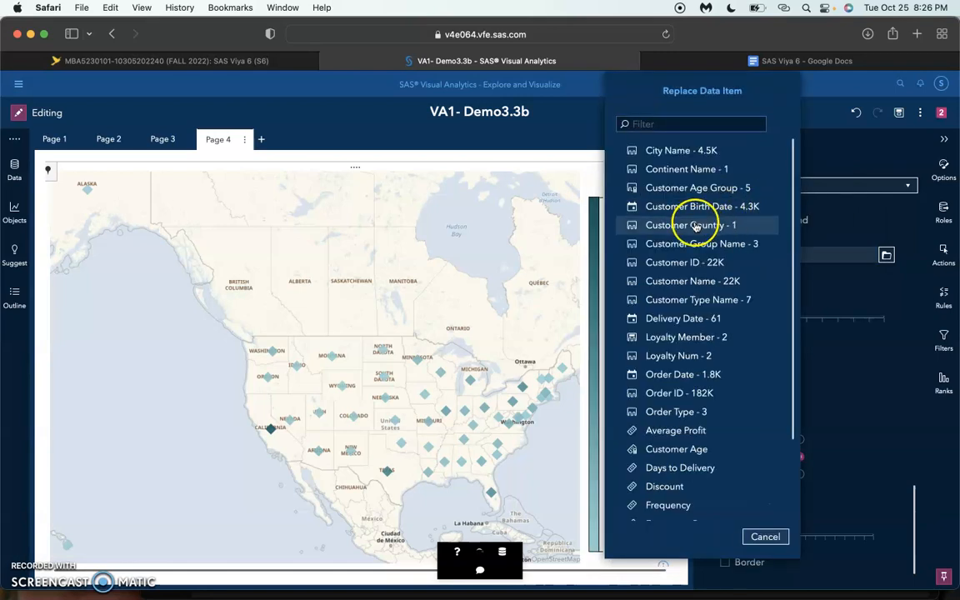
left_click(689, 430)
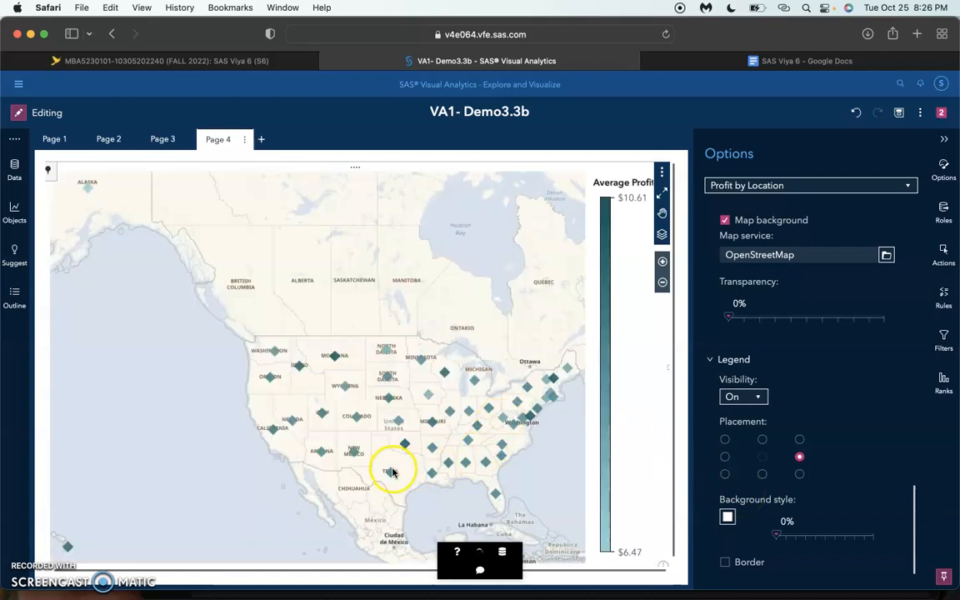
Drill down into Texas on the map and place a location pin for Austin, TX (Travis County)
right_click(392, 475)
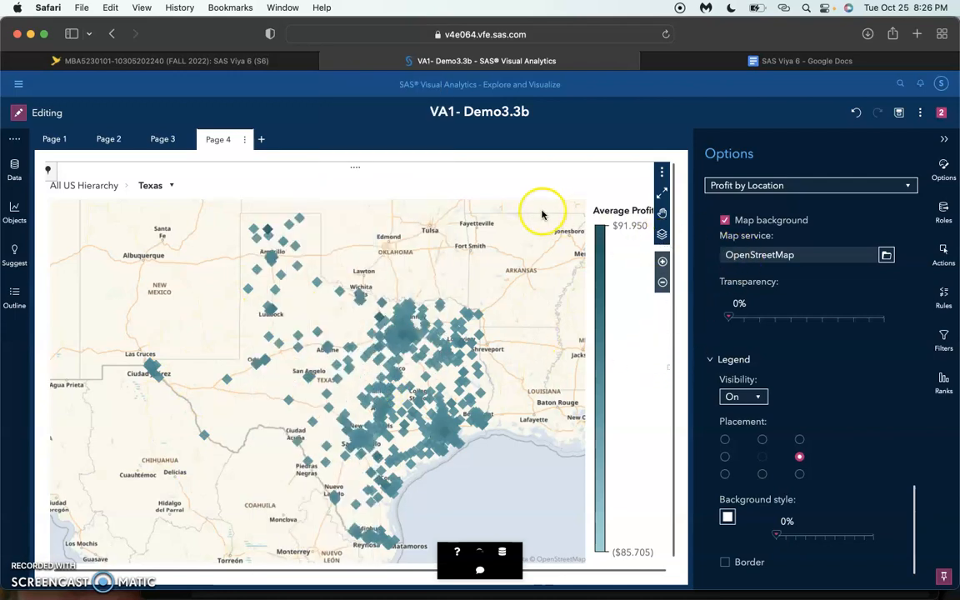
left_click(51, 170)
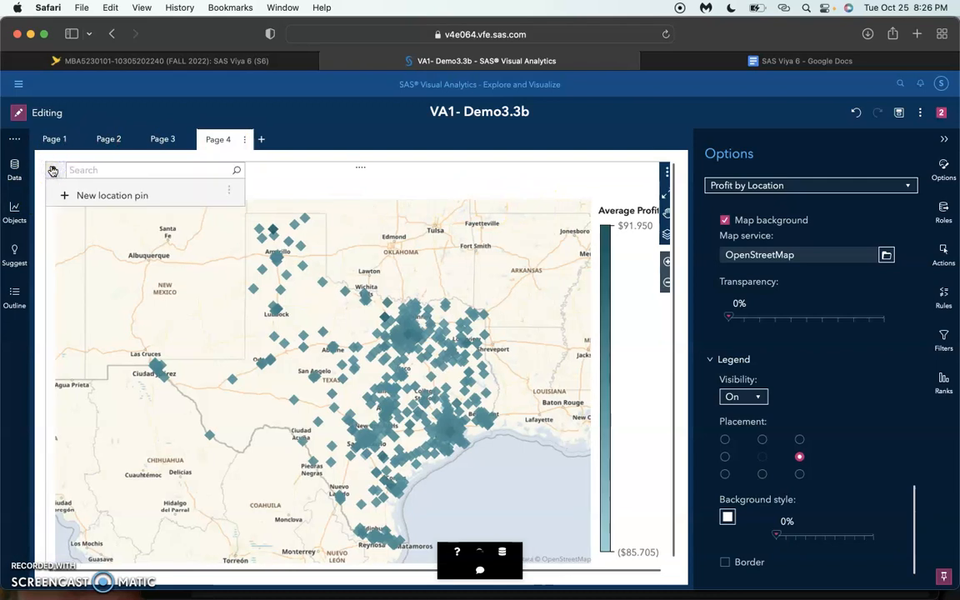
left_click(121, 170)
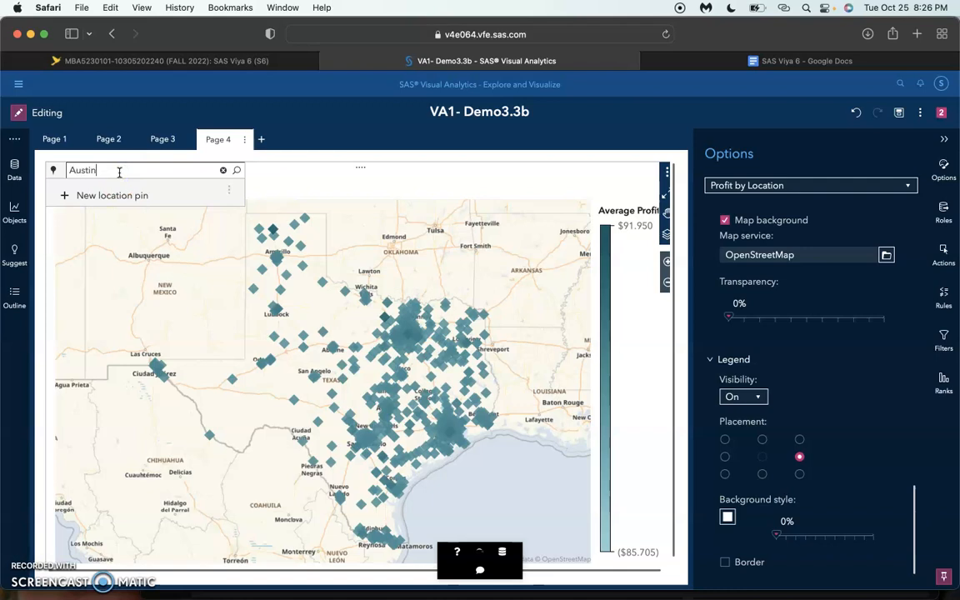
type("Austin, TX")
left_click(129, 198)
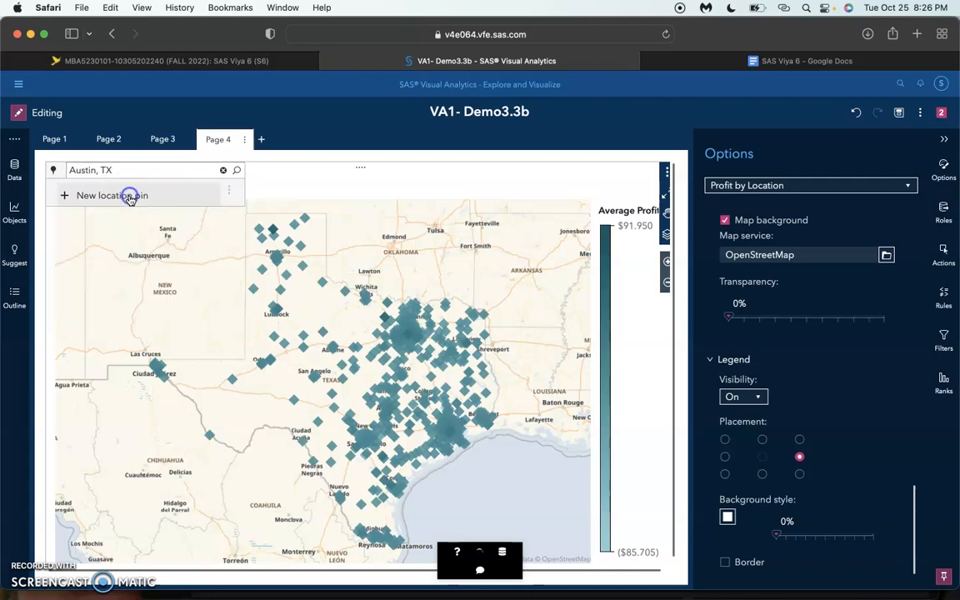
left_click(163, 200)
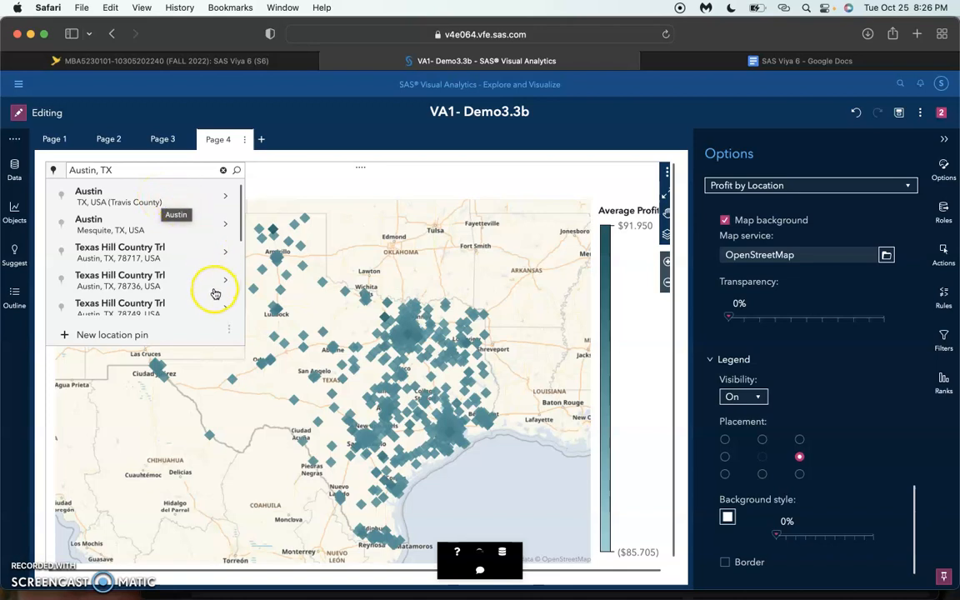
left_click(169, 200)
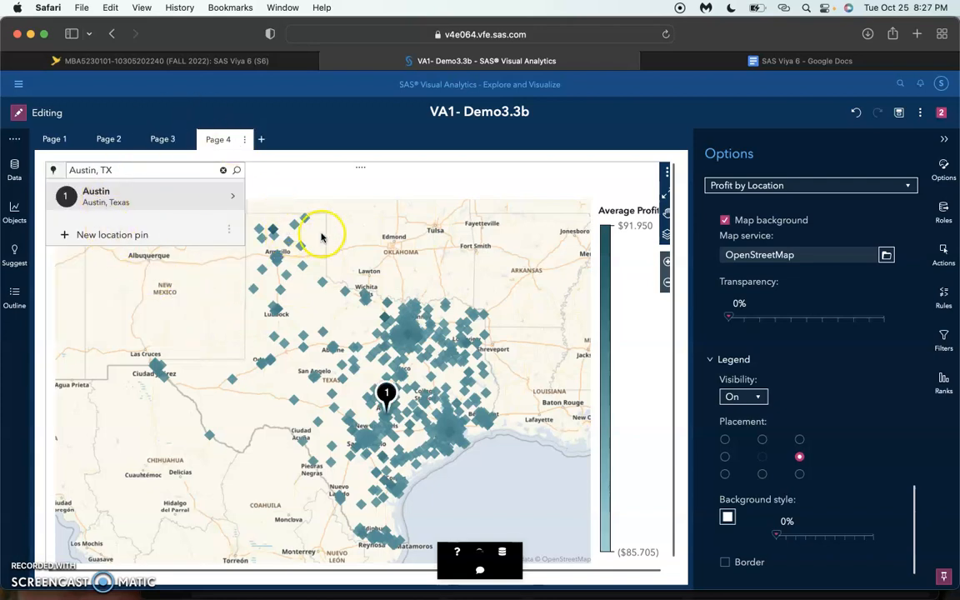
Draw a distance-based geographic selection with a 50-mile radius around the Austin pin
left_click(232, 196)
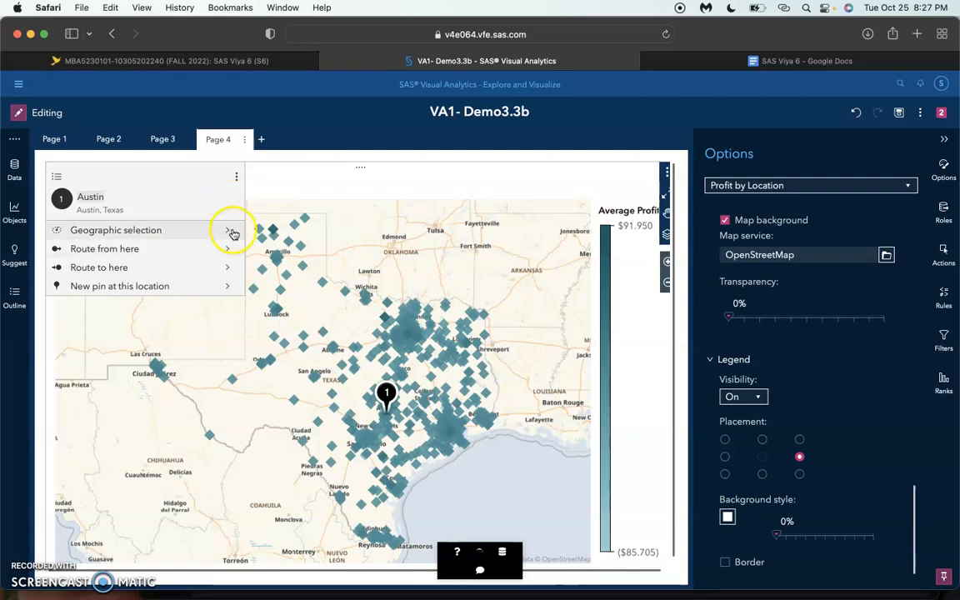
left_click(233, 231)
left_click(111, 297)
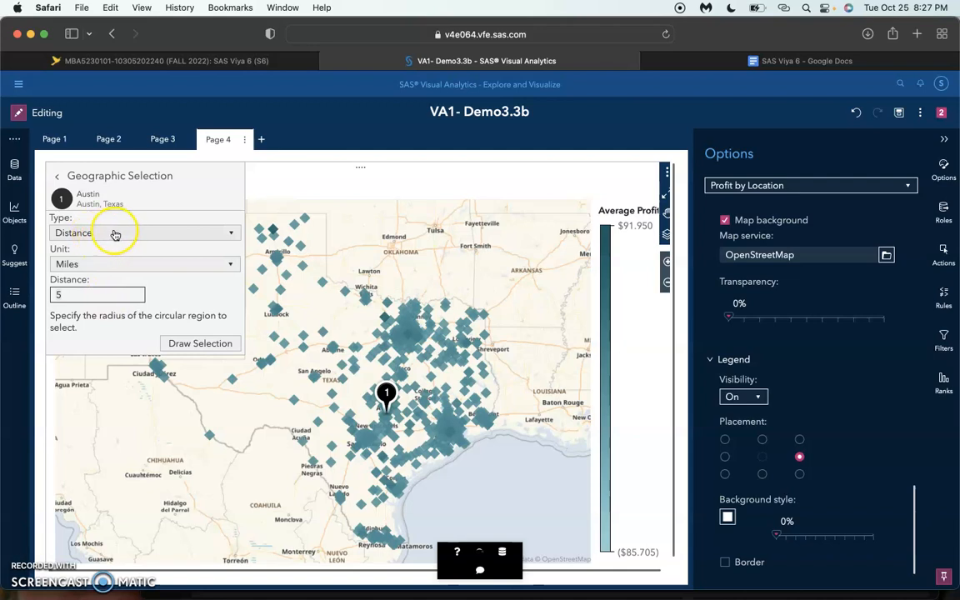
left_click(80, 288)
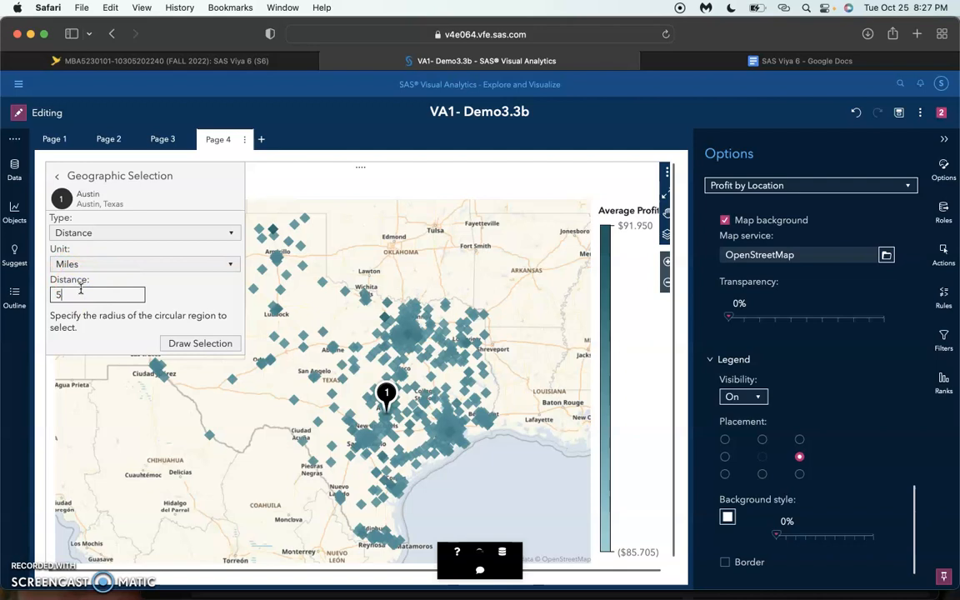
type("0")
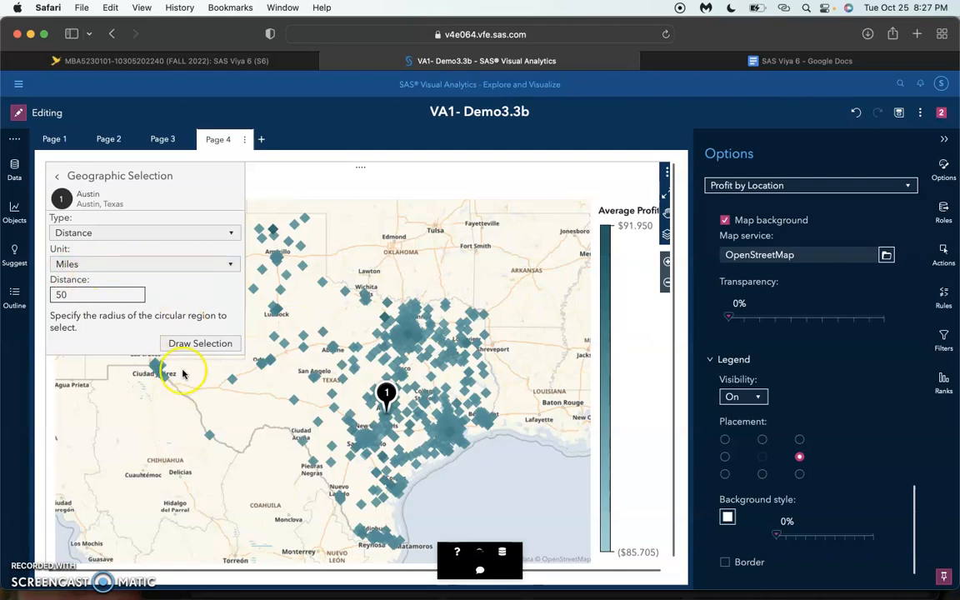
left_click(199, 344)
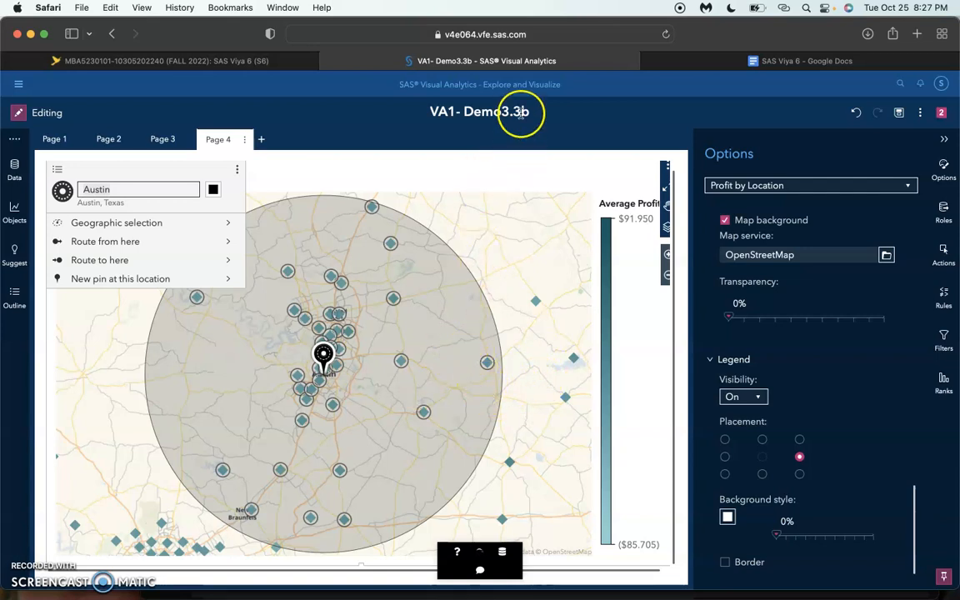
Create a filter that includes only the points selected around Austin and open the map's filters
right_click(546, 232)
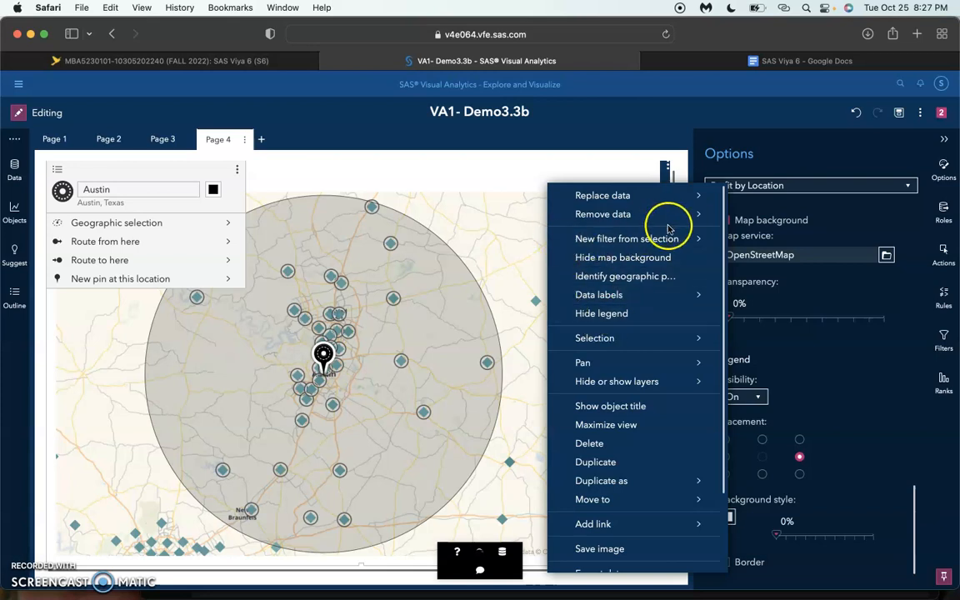
mouse_move(677, 241)
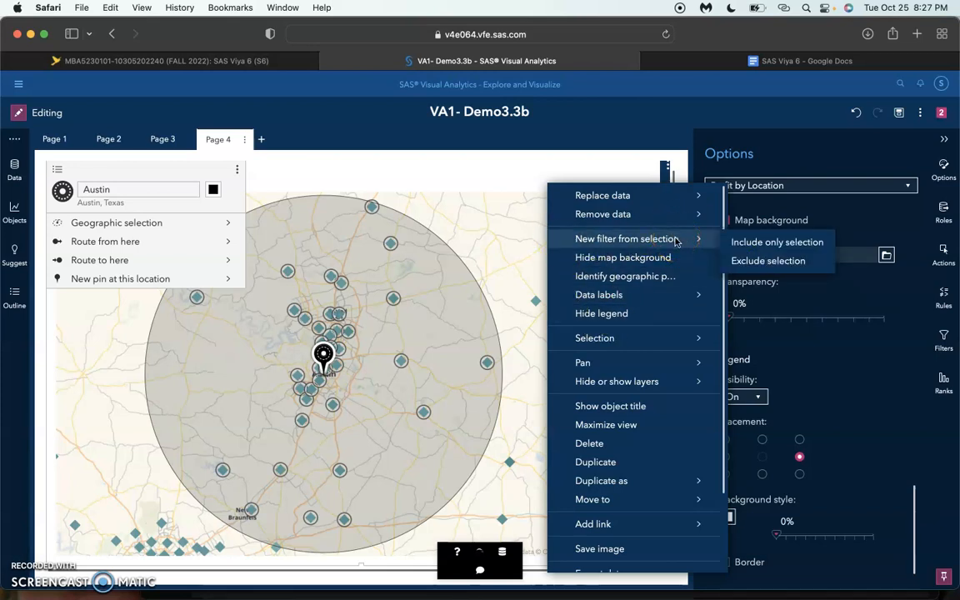
left_click(733, 241)
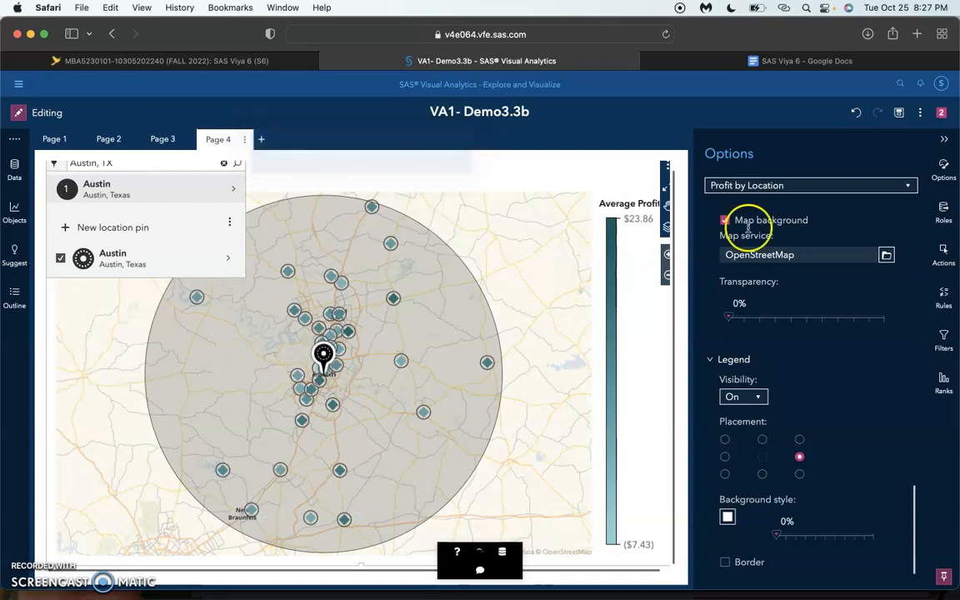
left_click(955, 334)
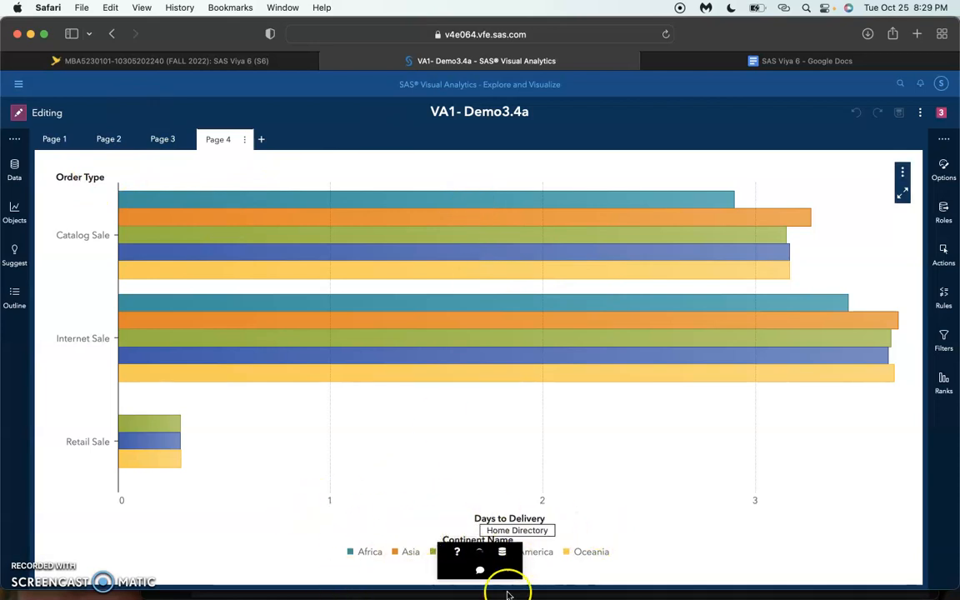
Add a new page to the VA1- Demo3.4a report and place a bubble plot on it
mouse_move(450, 301)
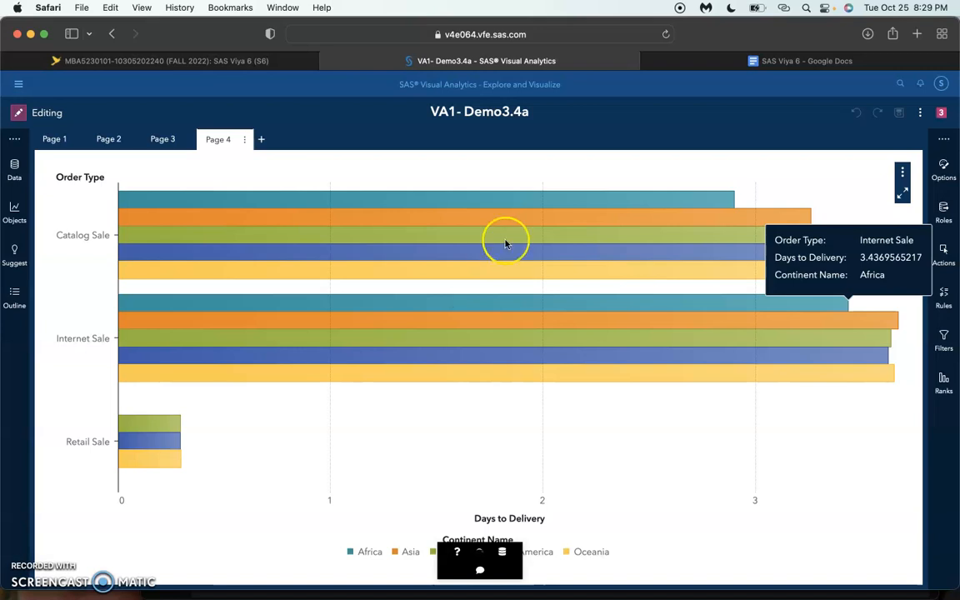
left_click(261, 139)
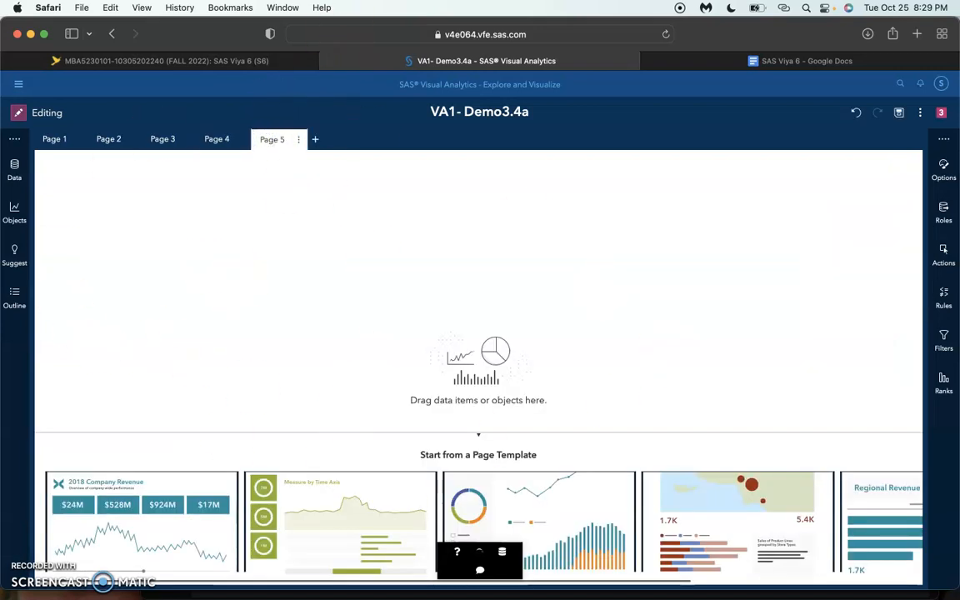
left_click(13, 211)
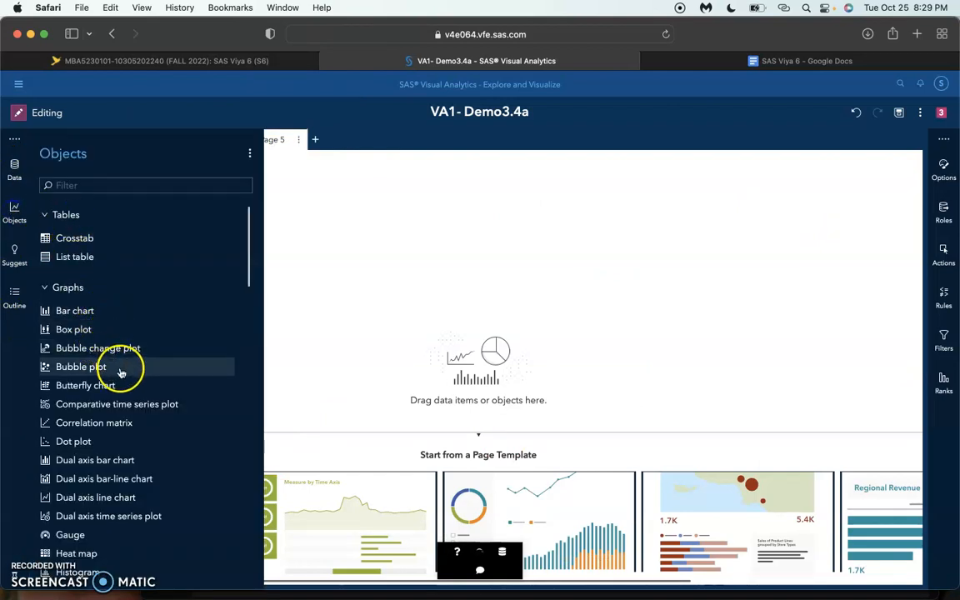
left_click_drag(140, 367, 537, 284)
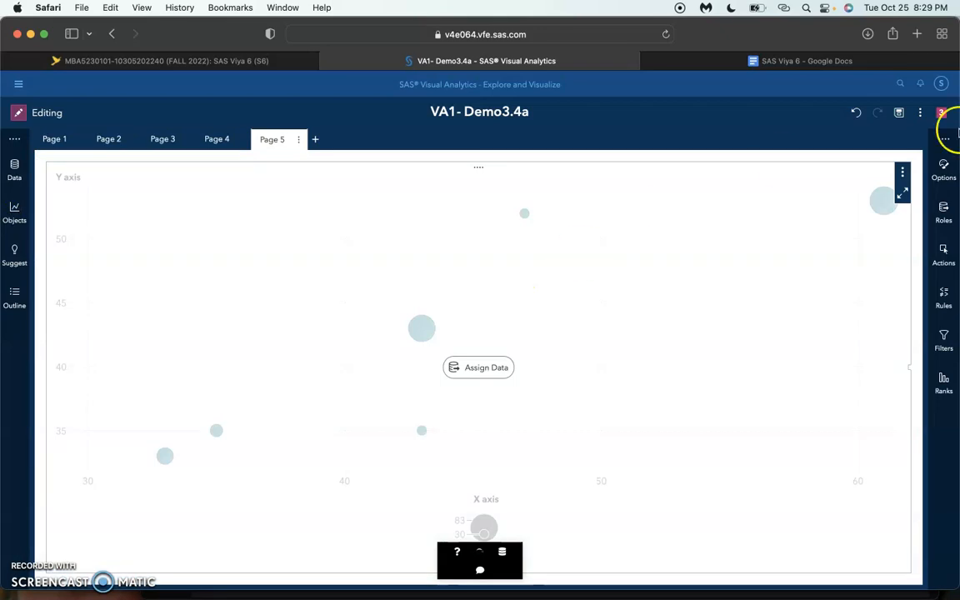
Assign Customer Hierarchy to the bubble plot's Group role
left_click(944, 208)
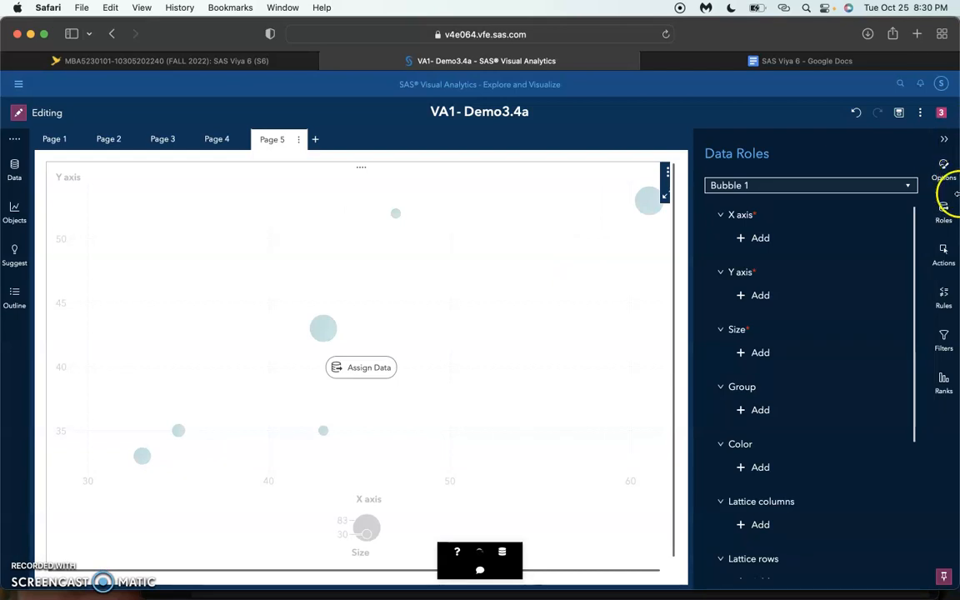
left_click(756, 409)
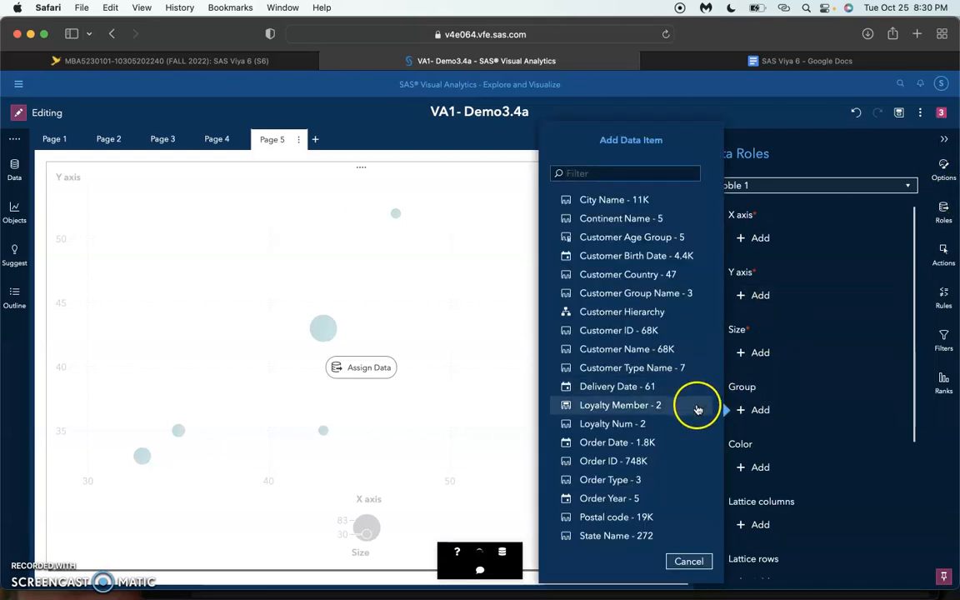
left_click(643, 311)
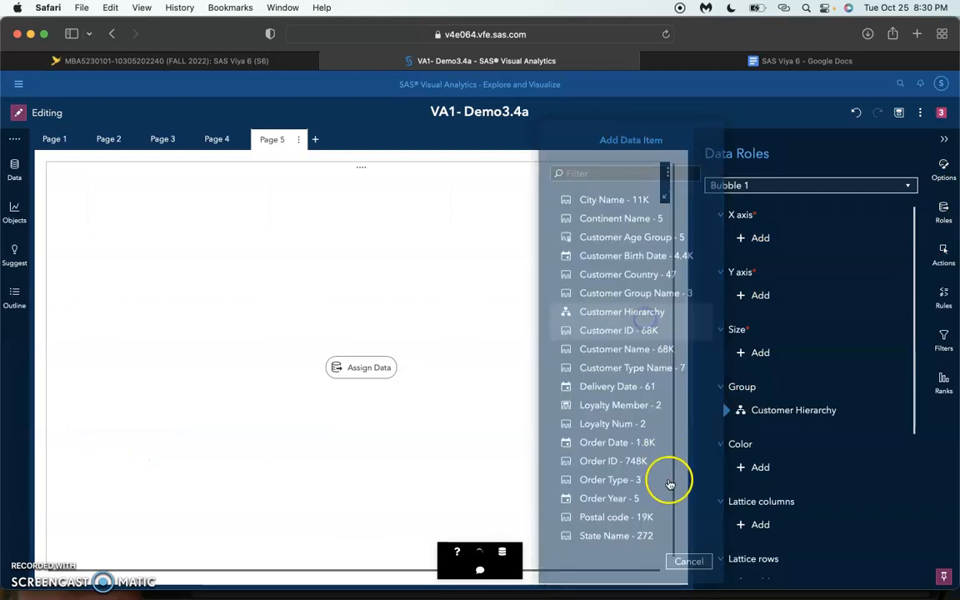
Assign the bubble plot's measures: Days to Delivery on the X axis, Number of Orders on the Y axis and Average Profit for Size
left_click(770, 241)
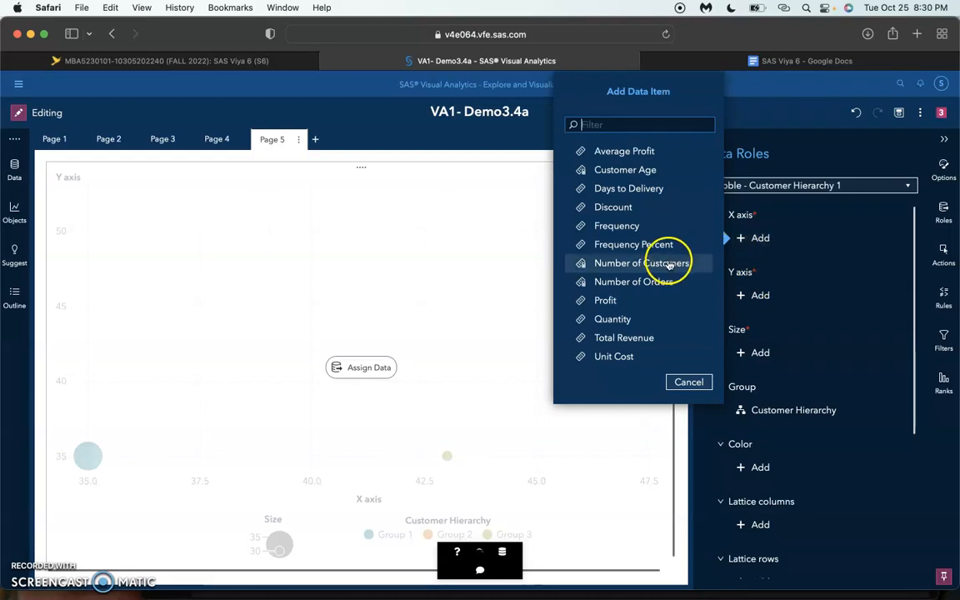
left_click(653, 189)
left_click(760, 296)
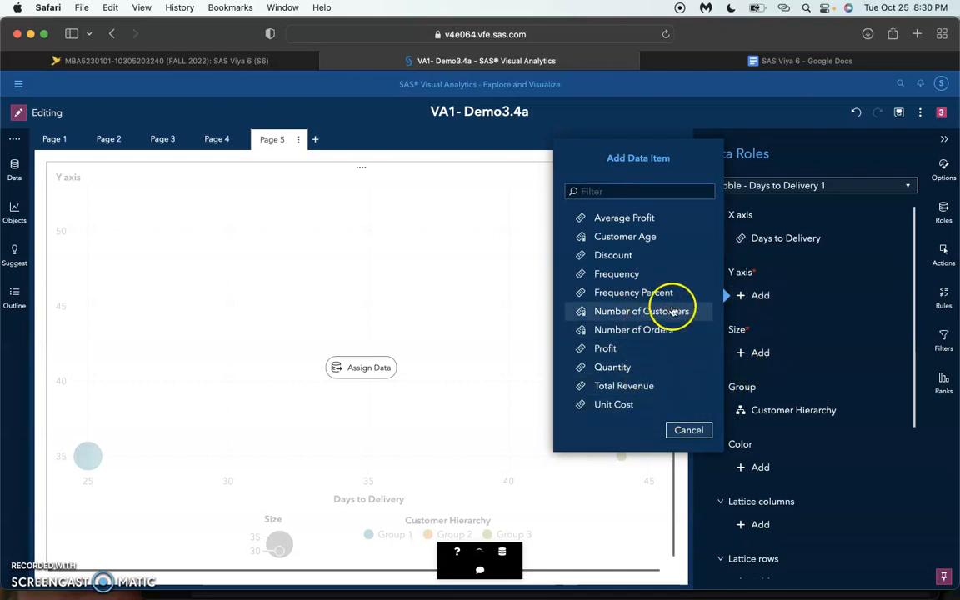
left_click(669, 331)
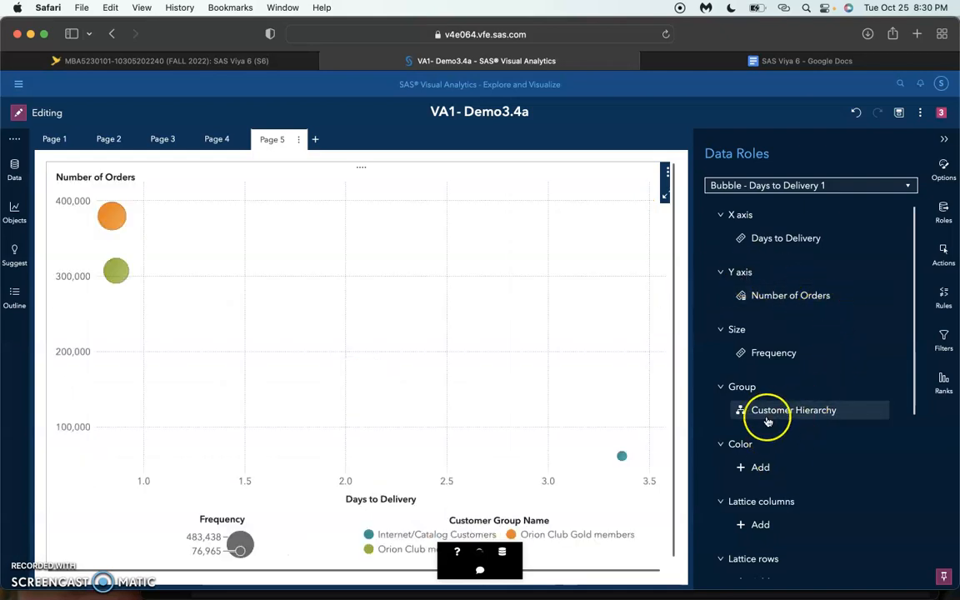
left_click(763, 354)
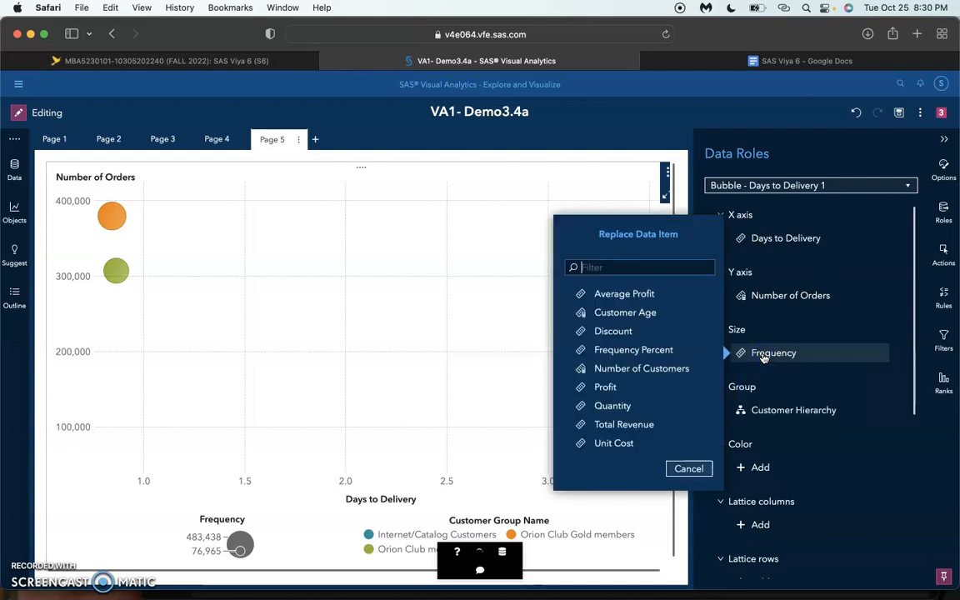
left_click(663, 296)
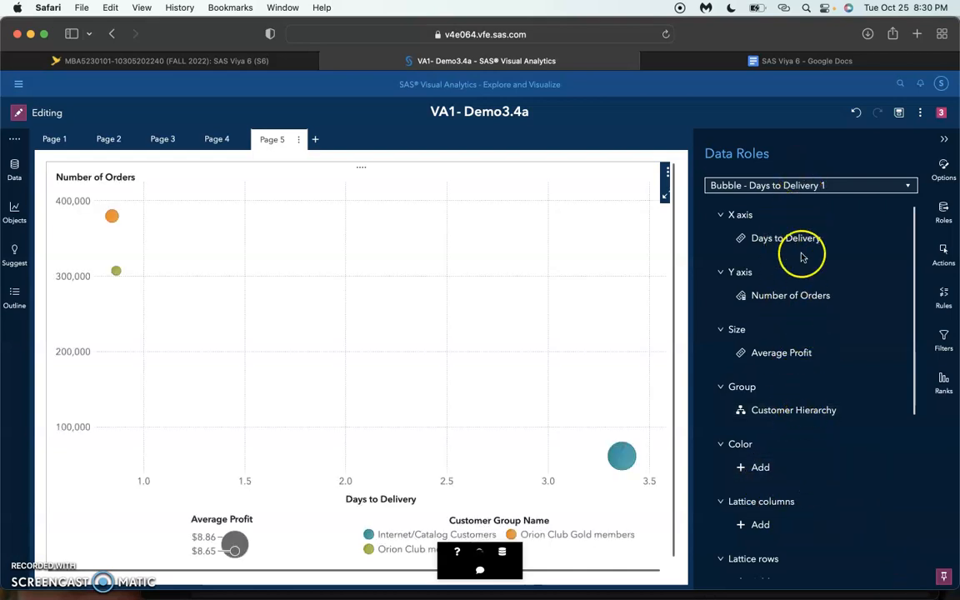
Set a fixed minimum of 0 for the bubble plot's X axis
mouse_move(798, 407)
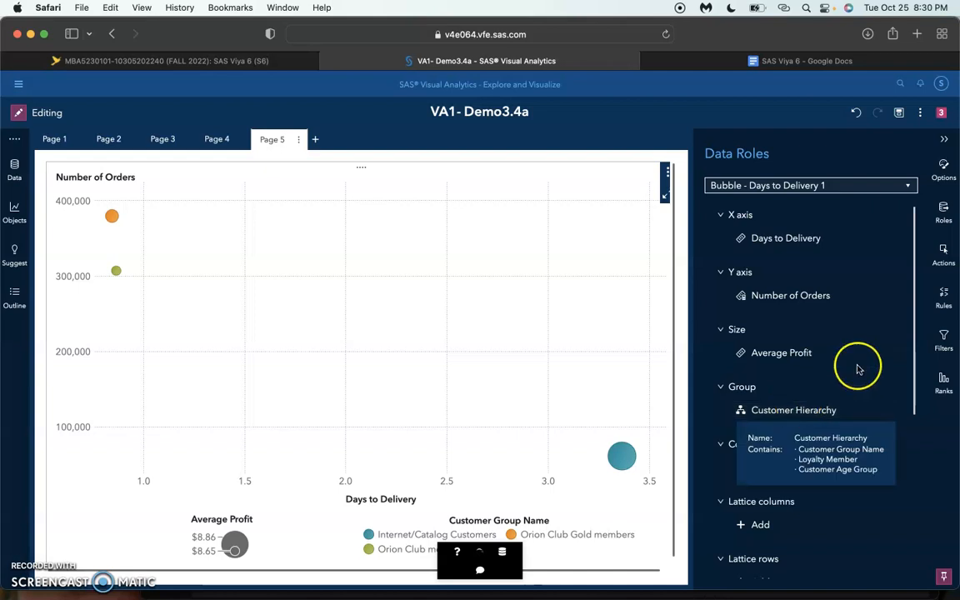
left_click(936, 178)
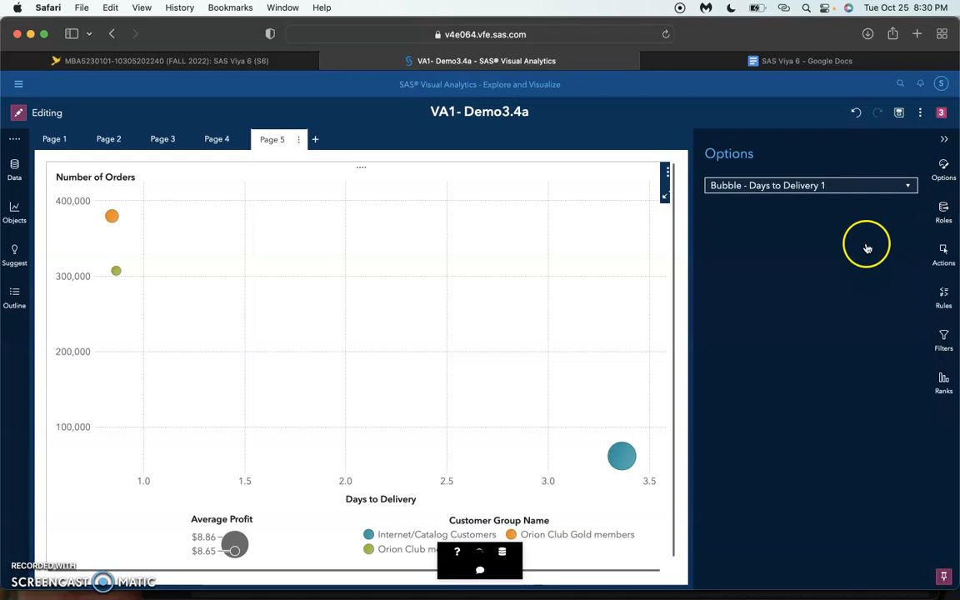
left_click(942, 170)
scroll(772, 433, "down", 2)
scroll(772, 433, "down", 10)
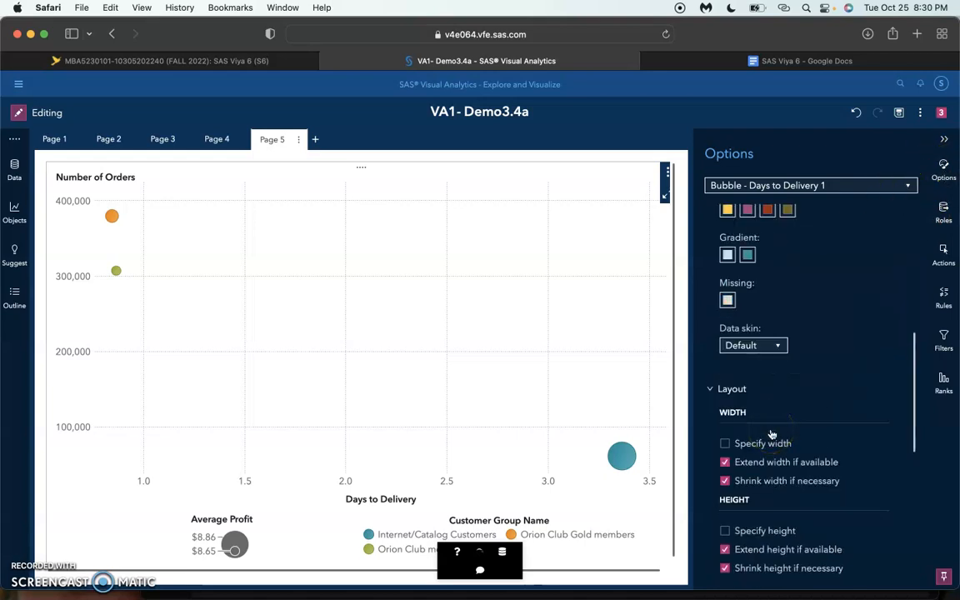
left_click(759, 375)
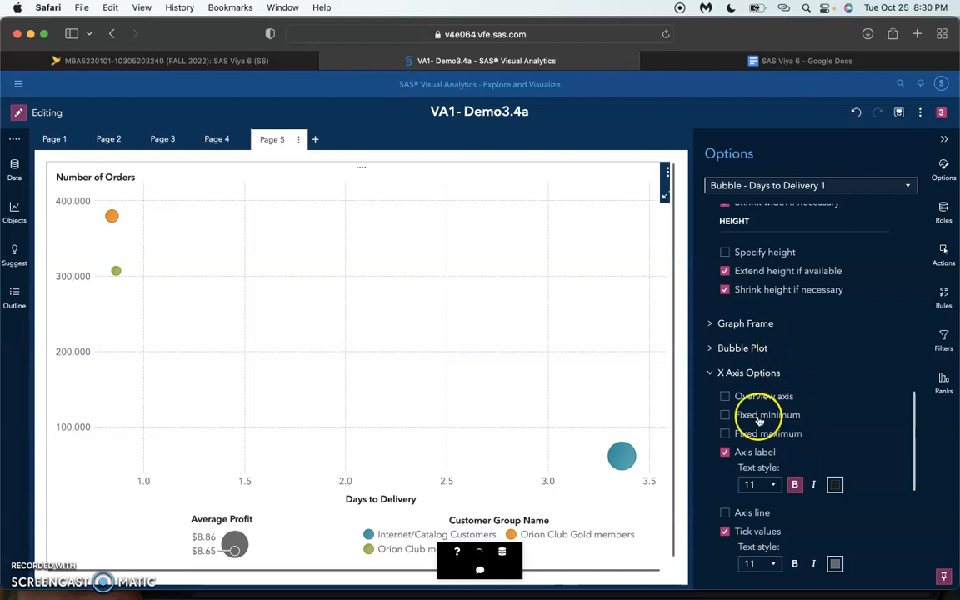
left_click(724, 416)
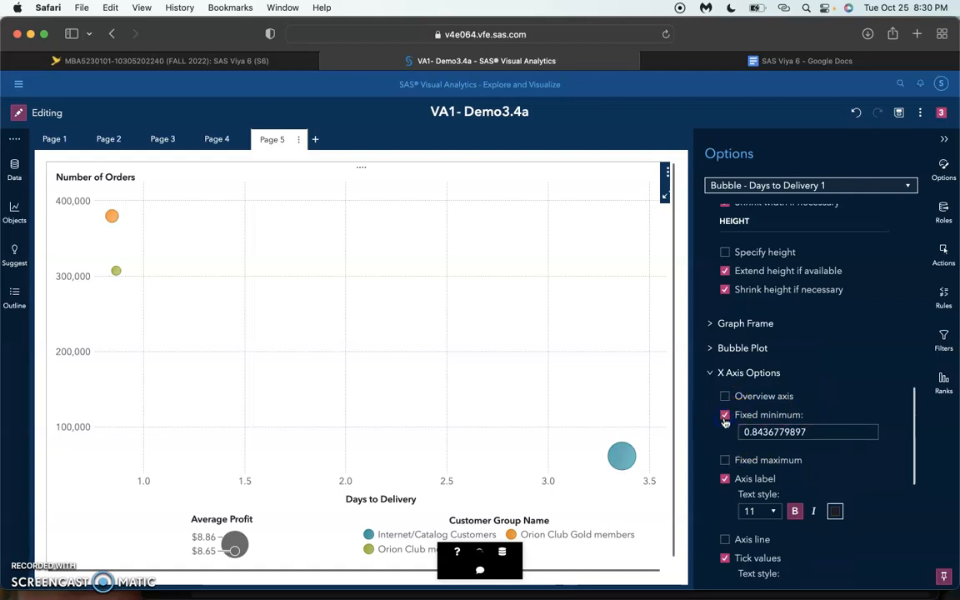
double_click(797, 431)
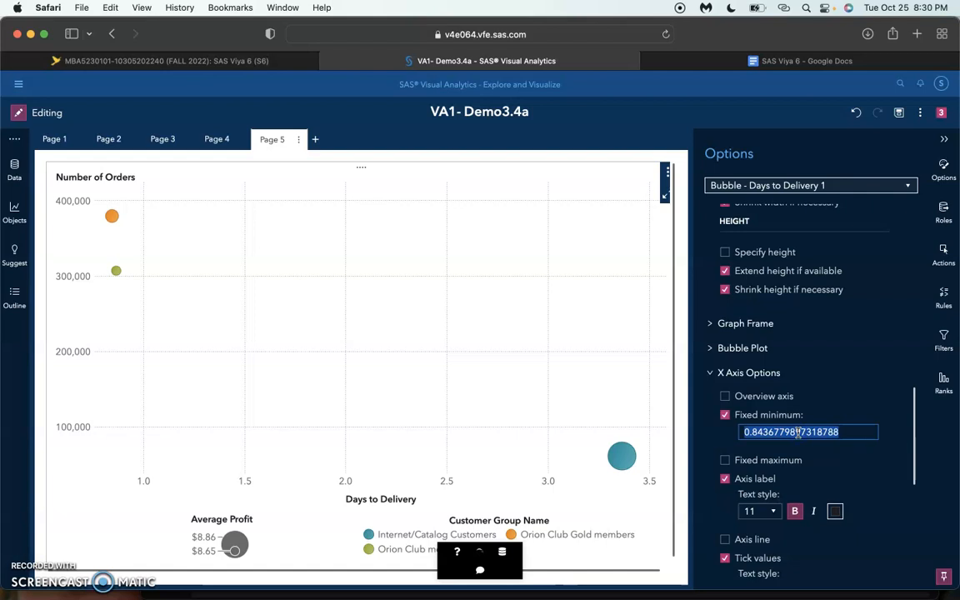
type("0")
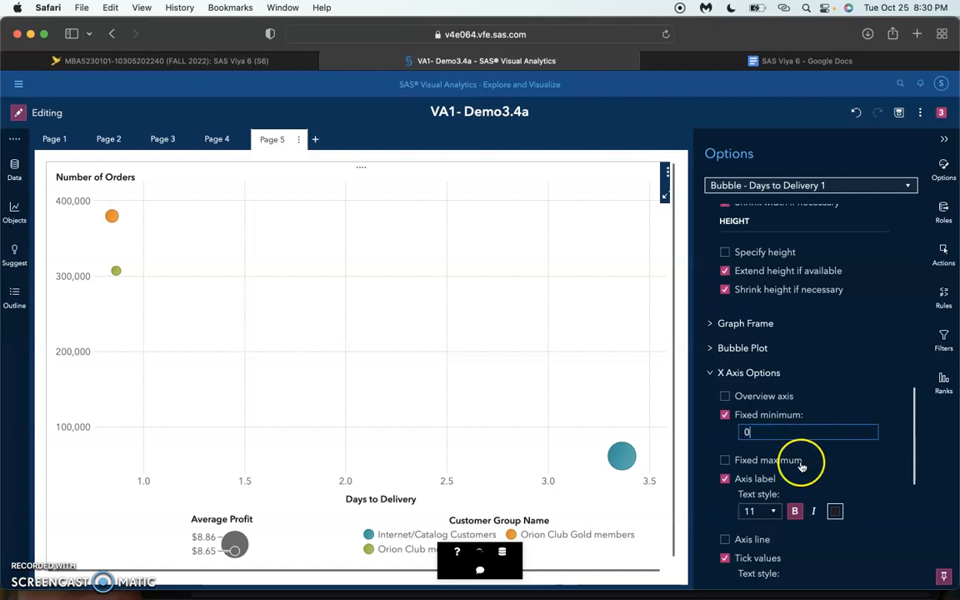
Set a fixed maximum of 5 for the bubble plot's X axis
left_click(726, 461)
double_click(775, 475)
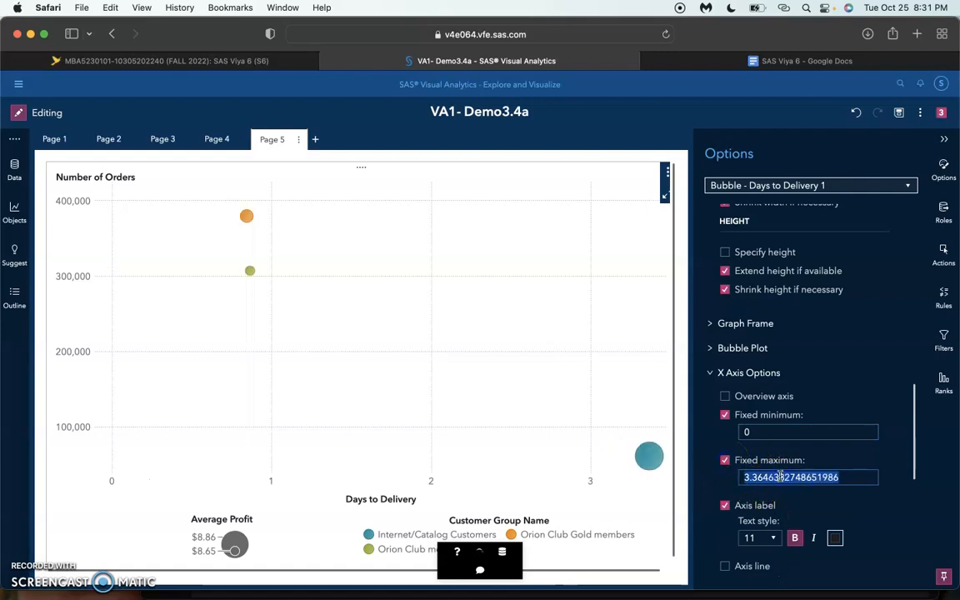
type("5")
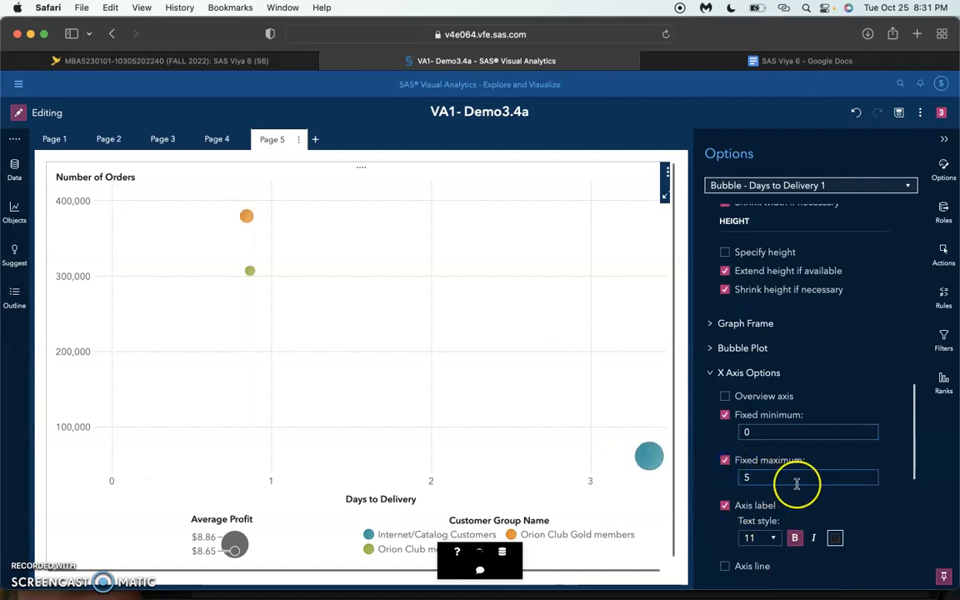
scroll(796, 483, "down", 2)
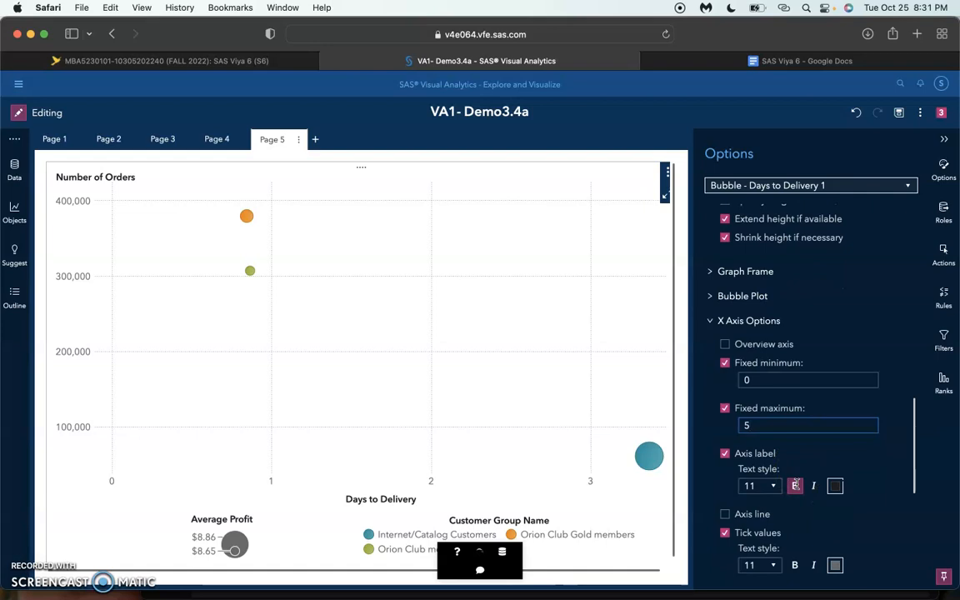
left_click(604, 457)
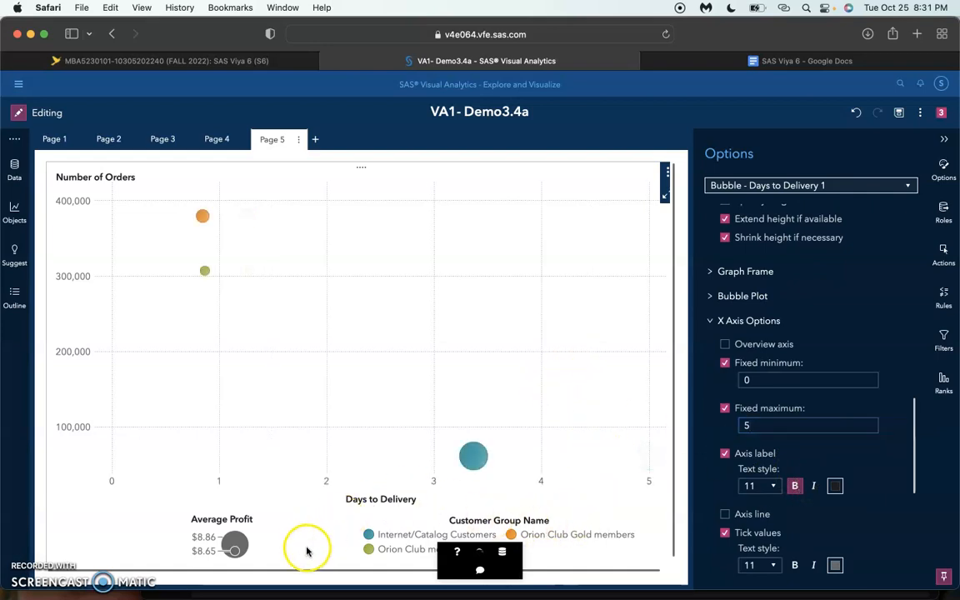
Drill the bubble plot down through Internet/Catalog Customers and Loyalty Member Yes to the customer age groups
mouse_move(474, 457)
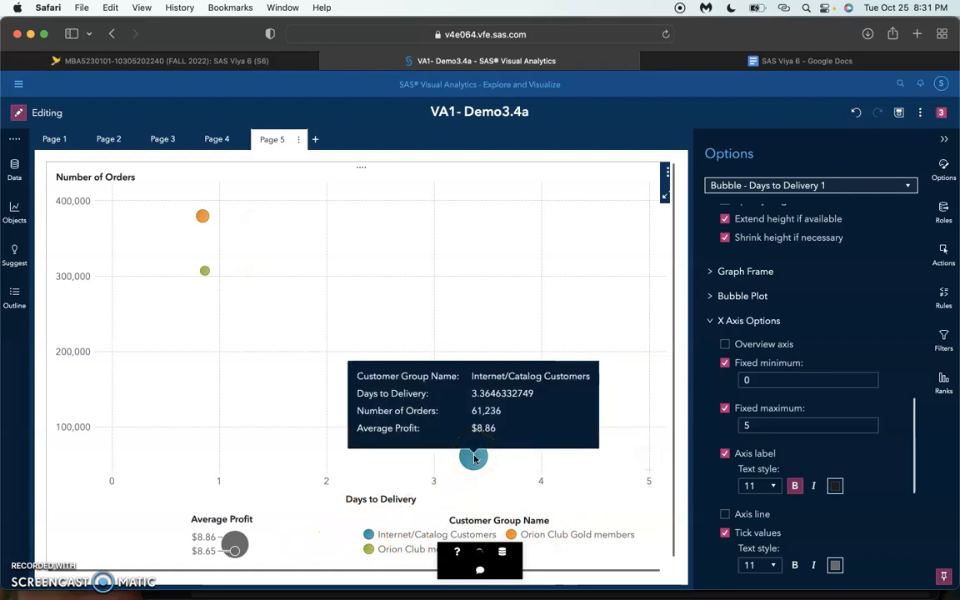
double_click(474, 456)
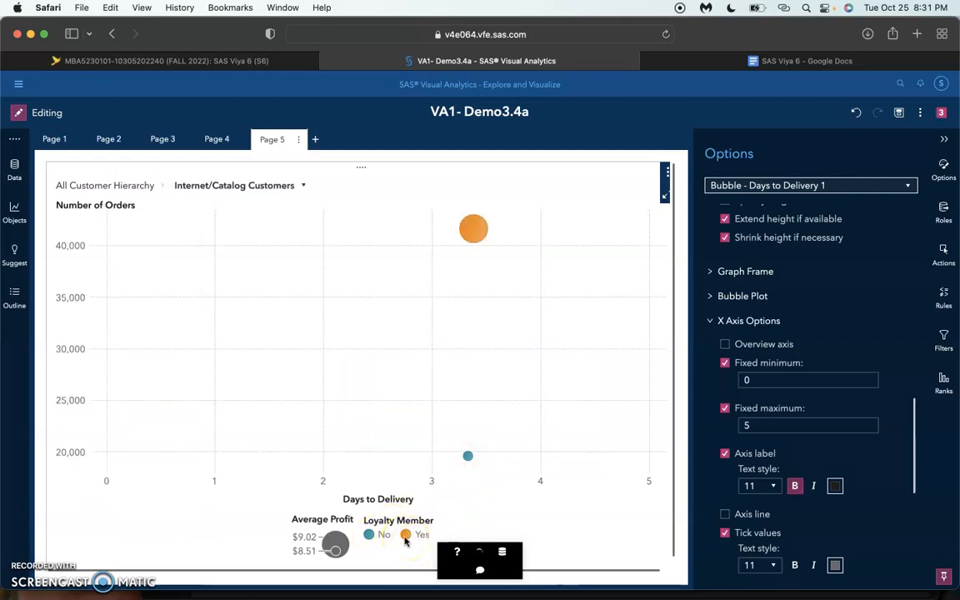
double_click(475, 231)
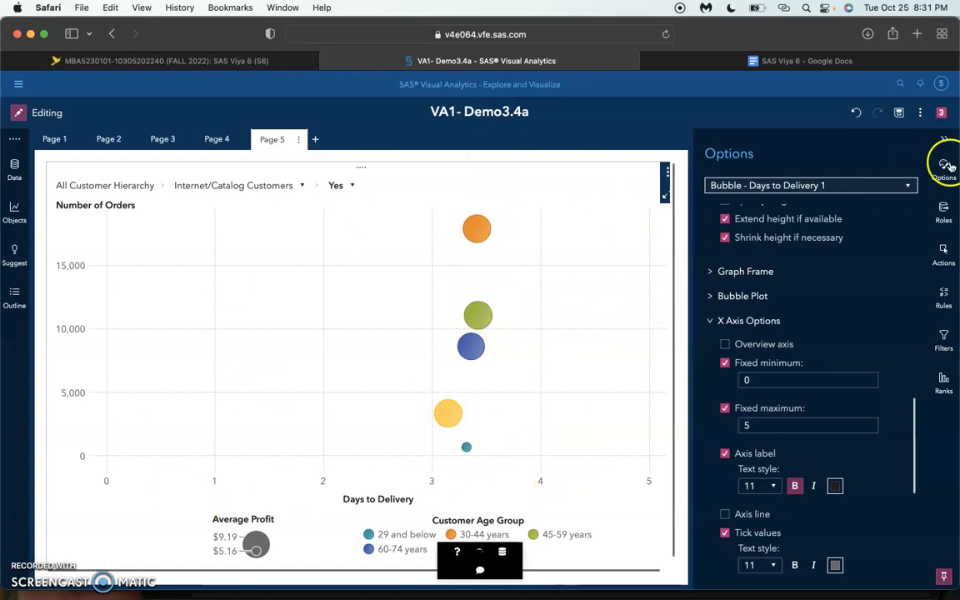
Assign Order Year to the bubble plot's Animation role and move the animation to 2012
left_click(944, 210)
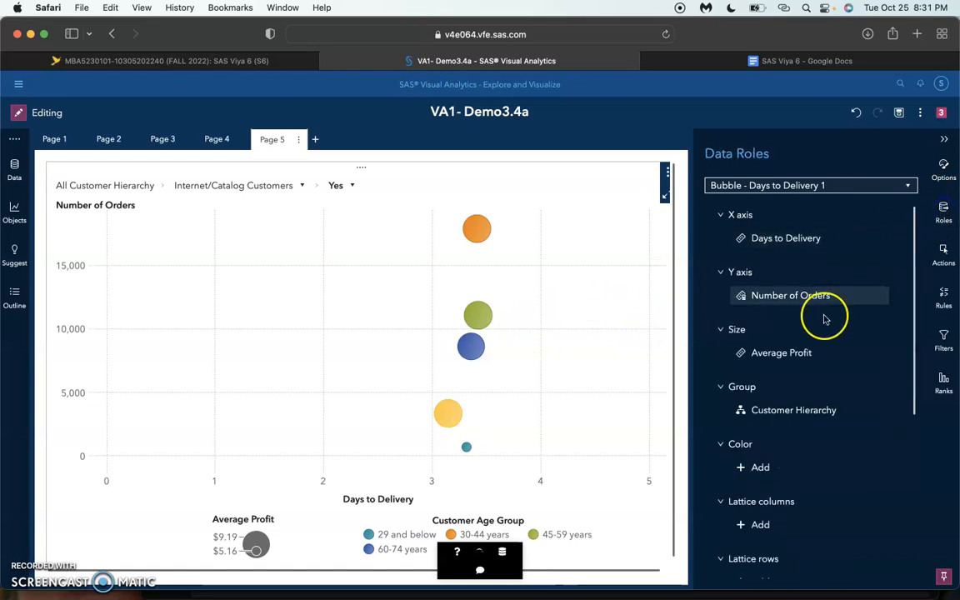
mouse_move(806, 353)
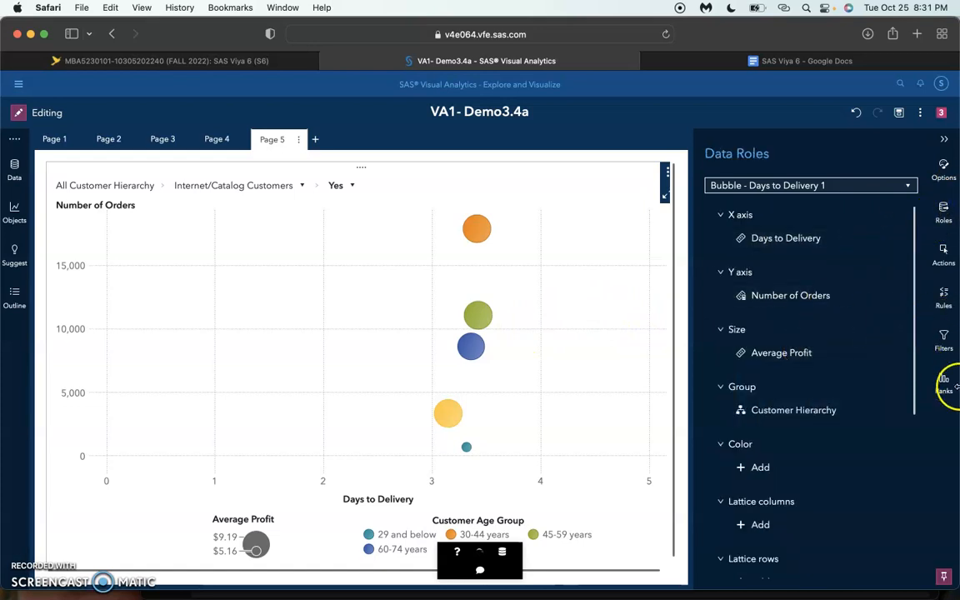
scroll(807, 510, "down", 8)
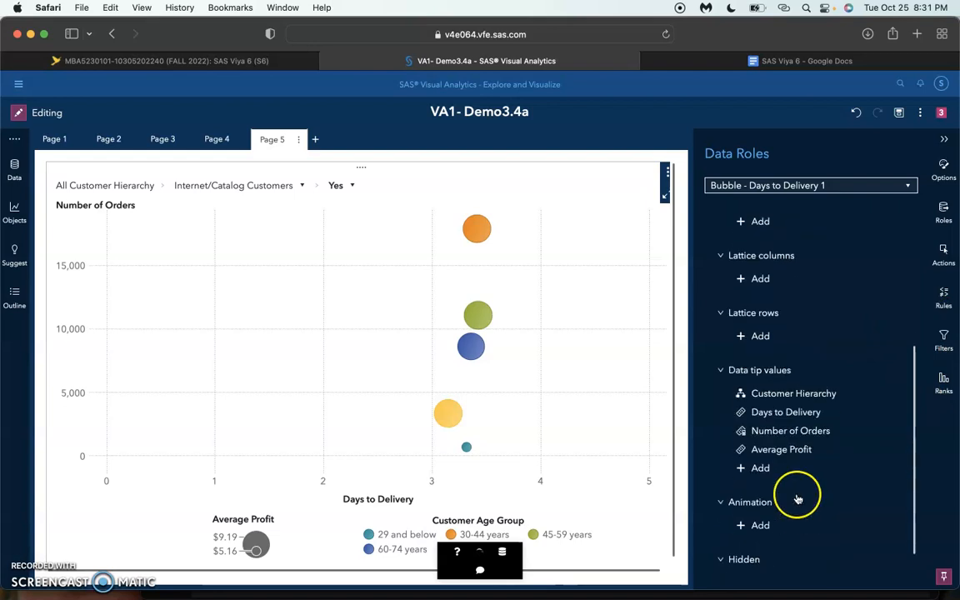
left_click(759, 485)
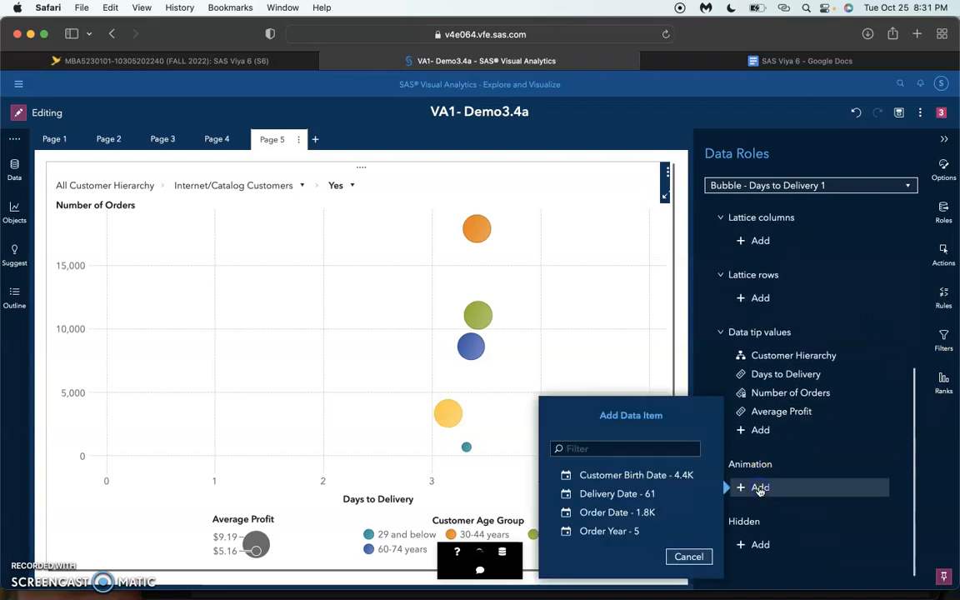
left_click(615, 540)
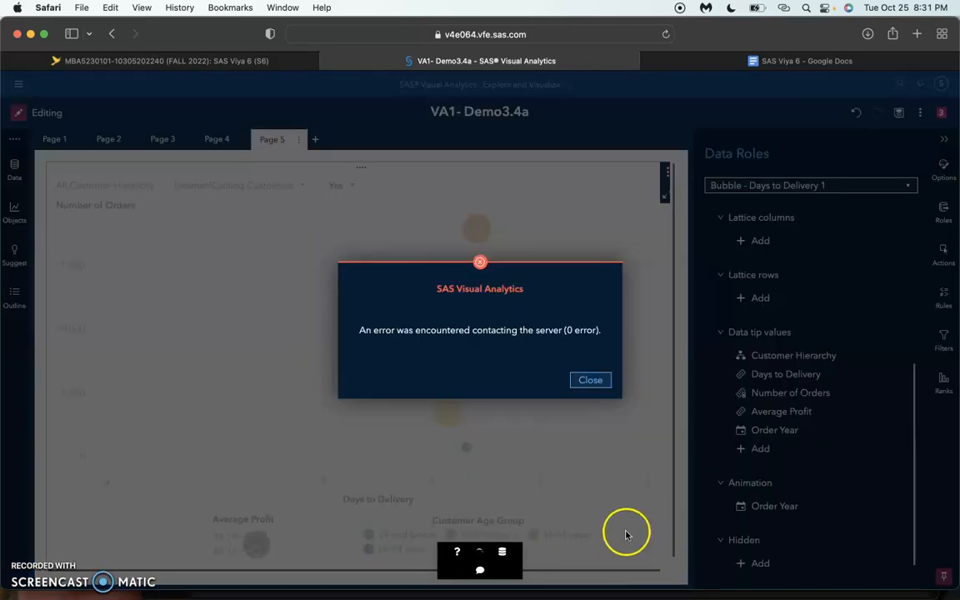
left_click(593, 383)
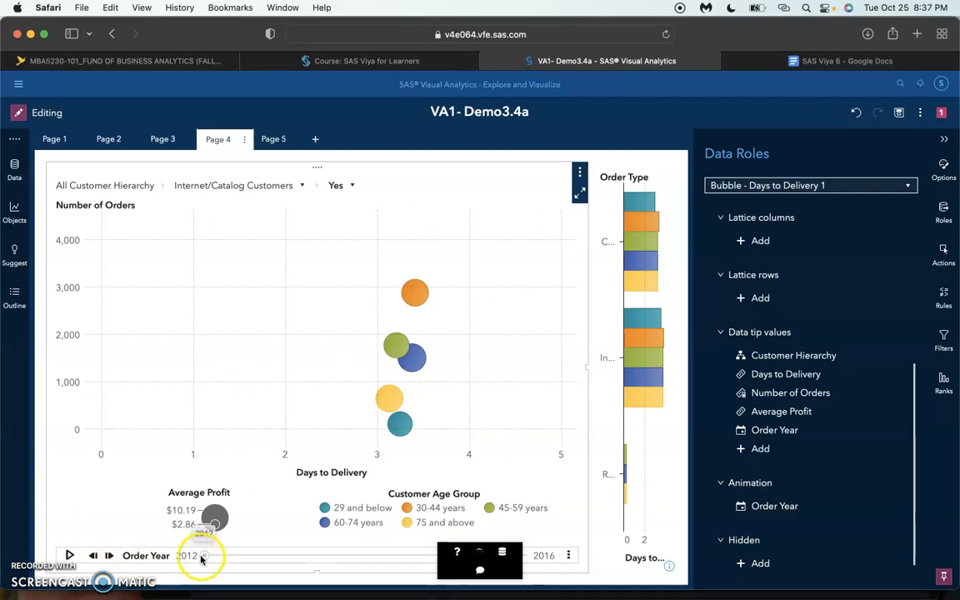
left_click_drag(229, 556, 204, 555)
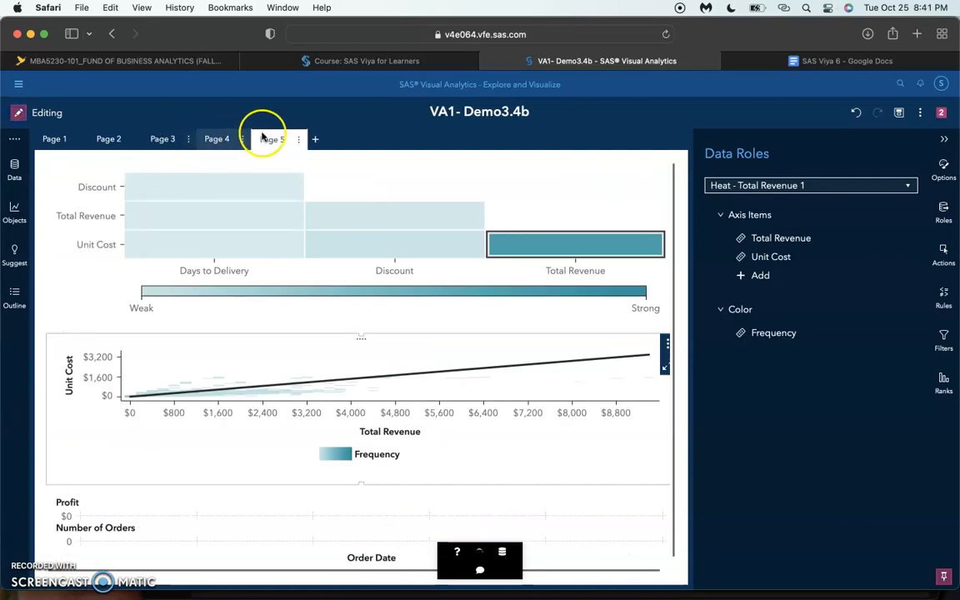
Add a new page to the VA1- Demo3.4b report and place a correlation matrix on it
left_click(315, 138)
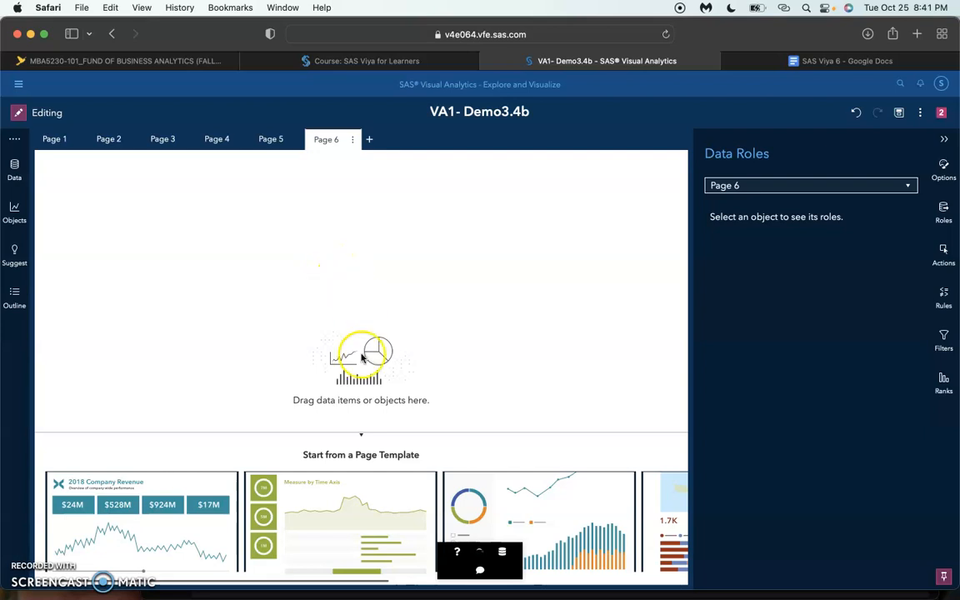
left_click(14, 210)
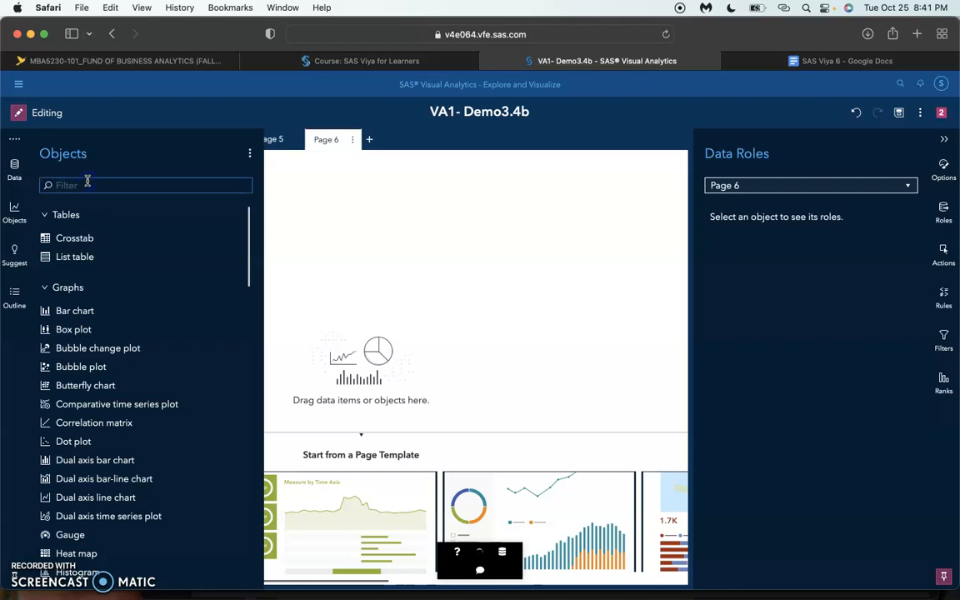
type("Cor")
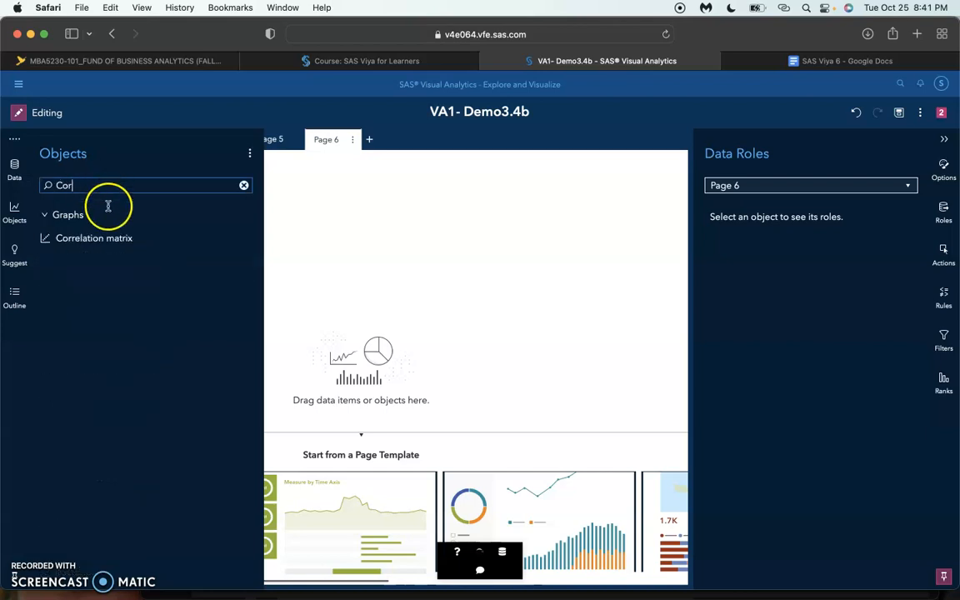
left_click_drag(101, 242, 359, 245)
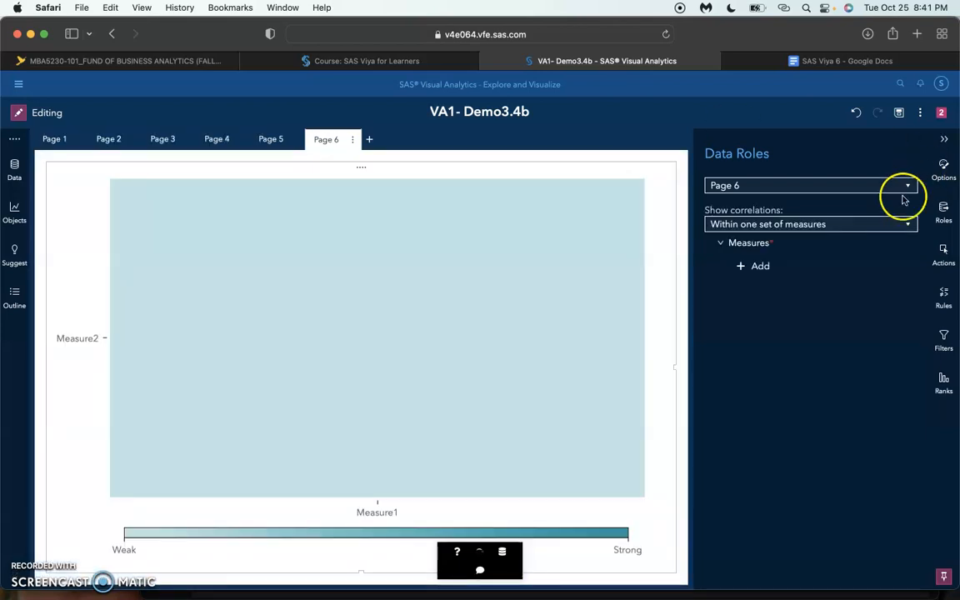
Assign Days to Delivery, Discount, Total Revenue and Unit Cost as the correlation matrix's measures
left_click(754, 267)
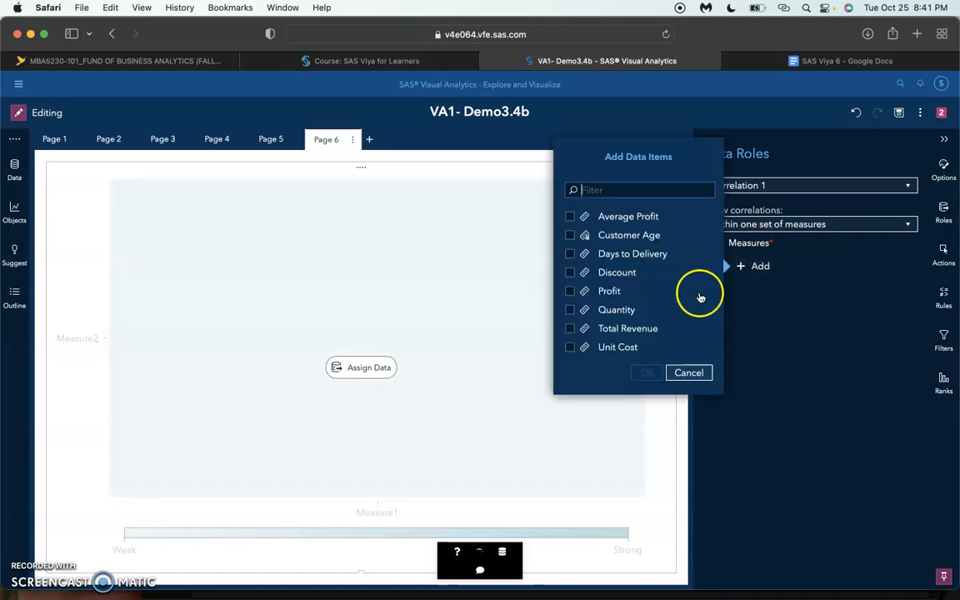
left_click(569, 254)
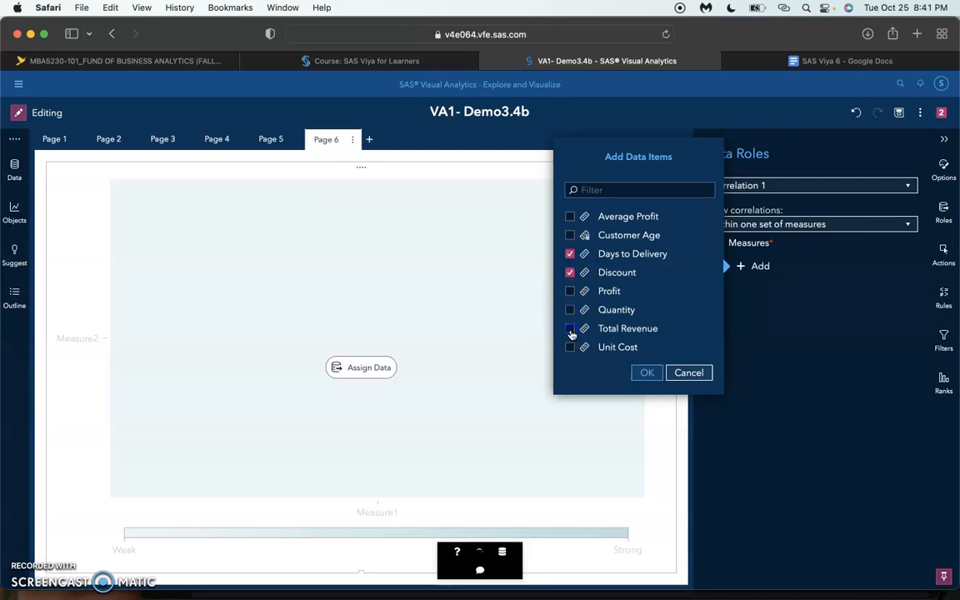
left_click(649, 372)
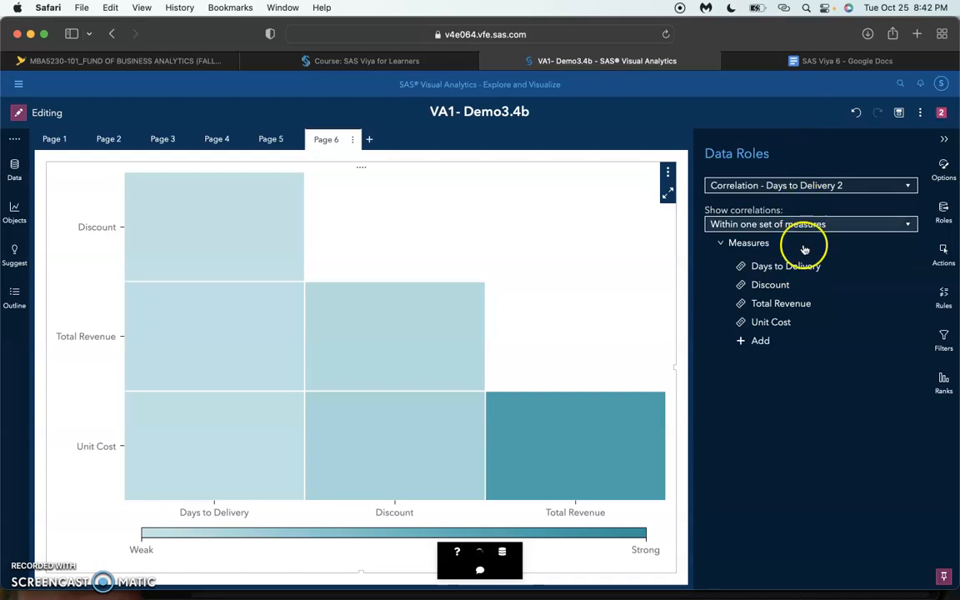
left_click(784, 185)
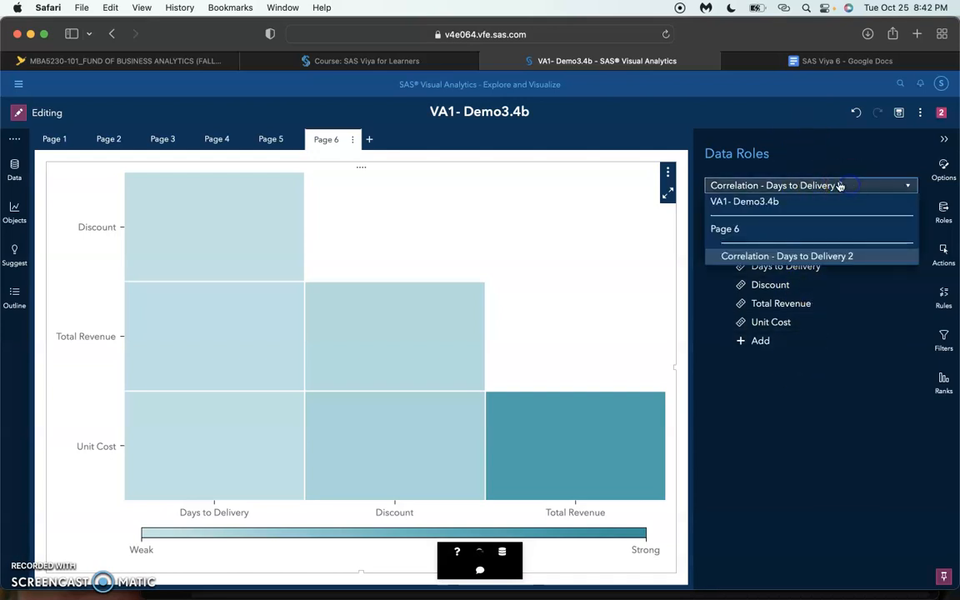
left_click(866, 360)
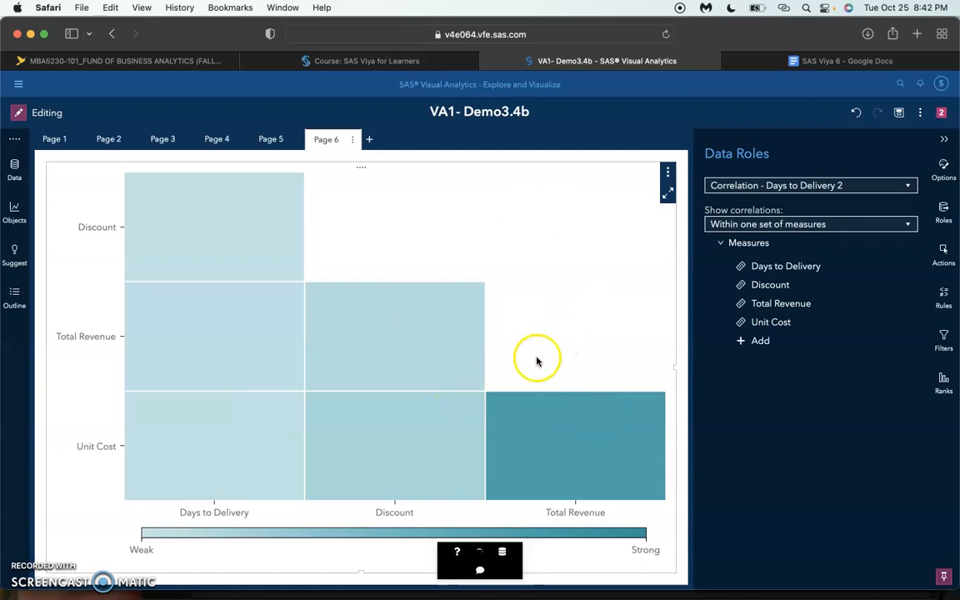
Inspect the correlations of Unit Cost with Discount and with Days to Delivery in the matrix
mouse_move(352, 468)
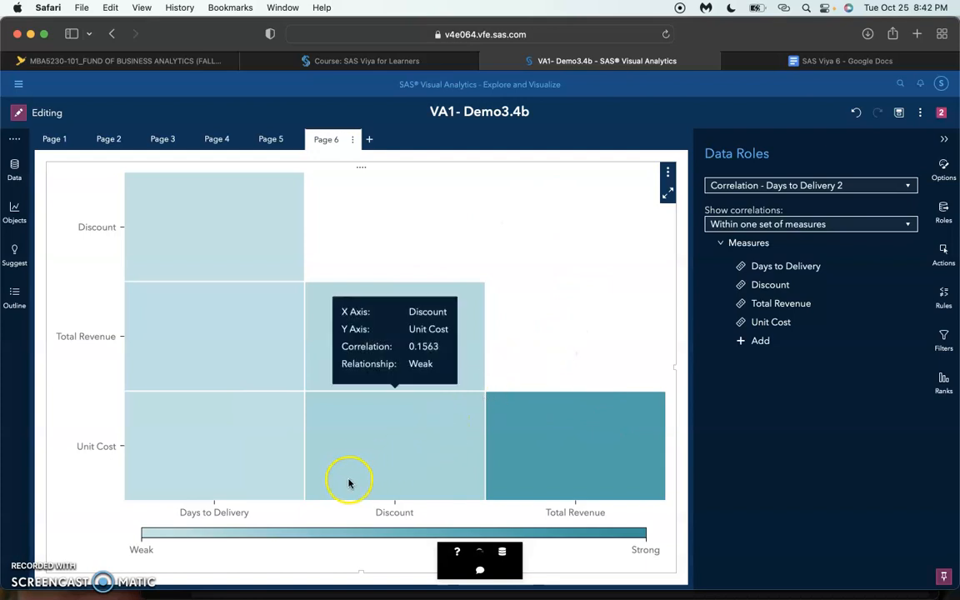
mouse_move(190, 495)
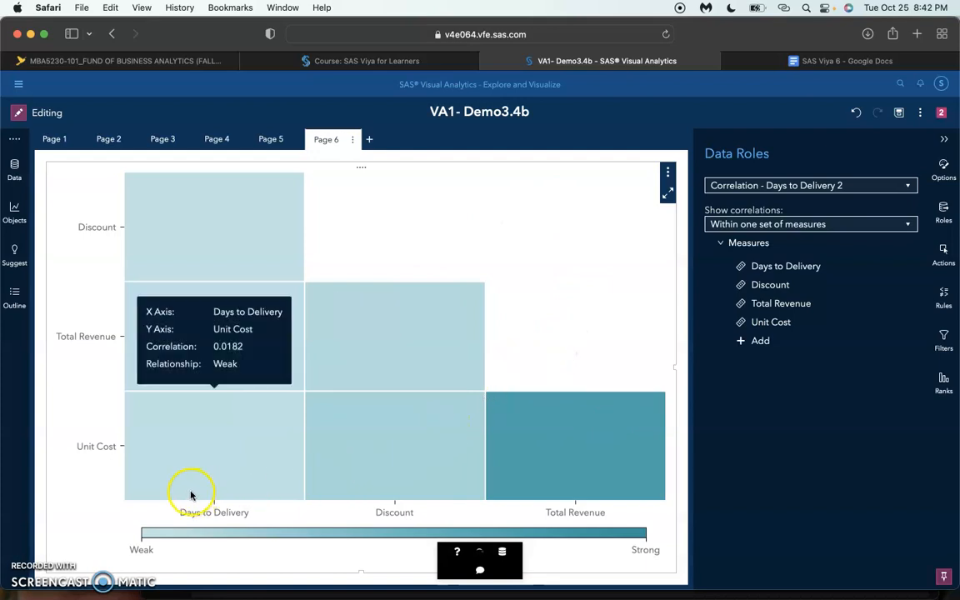
right_click(277, 427)
left_click(678, 262)
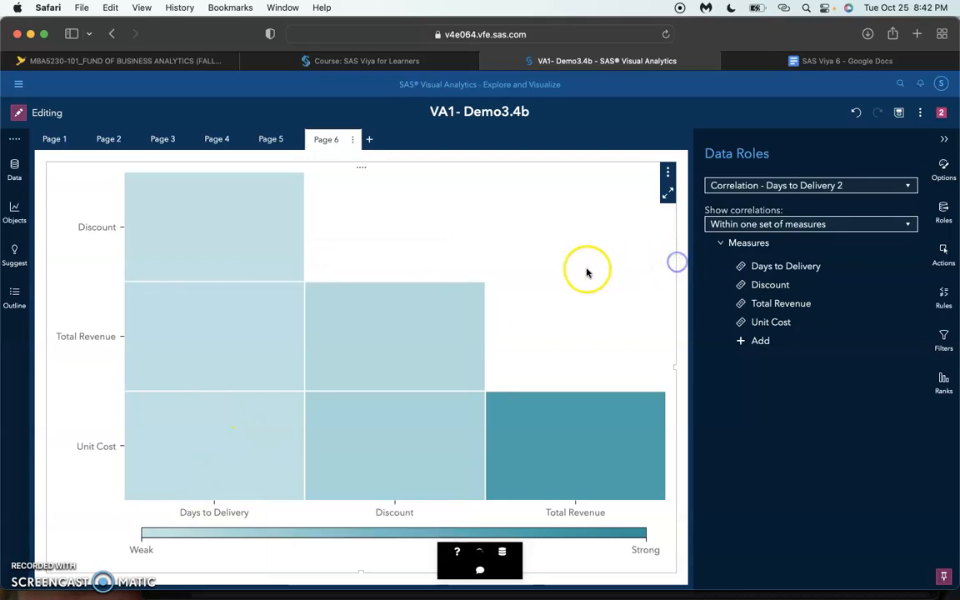
Create a heat map from the Unit Cost and Total Revenue cell of the correlation matrix
left_click(574, 441)
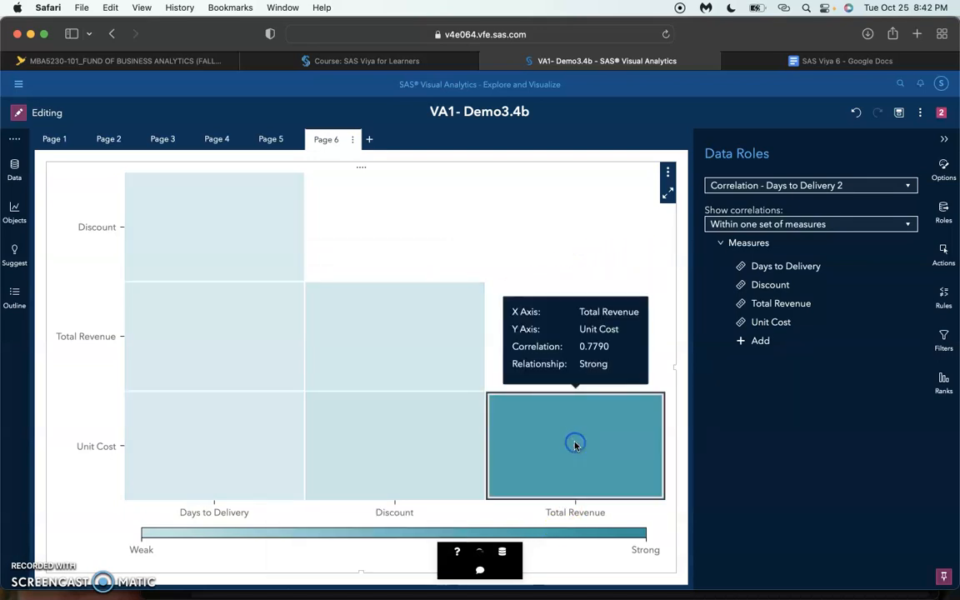
right_click(574, 446)
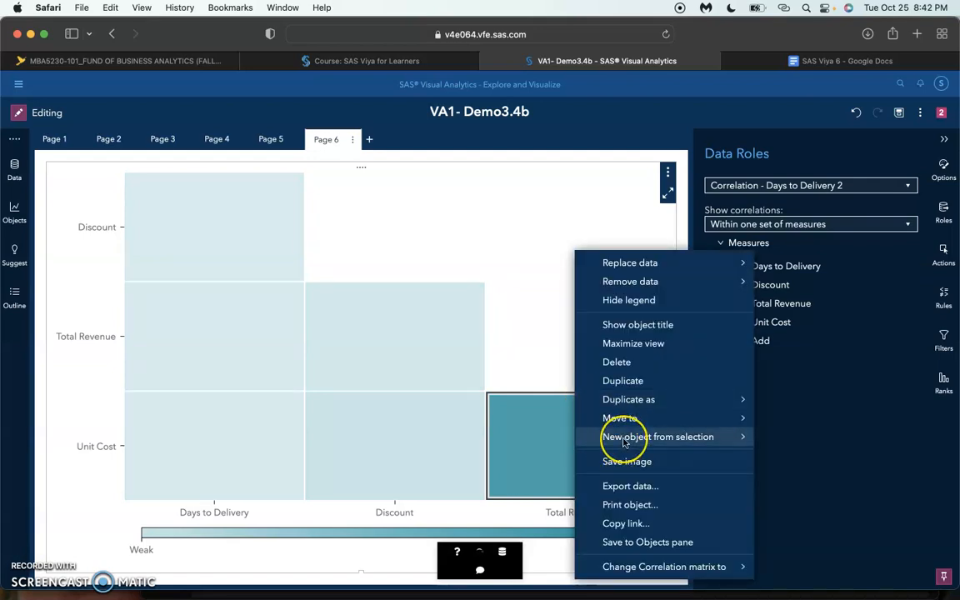
mouse_move(624, 443)
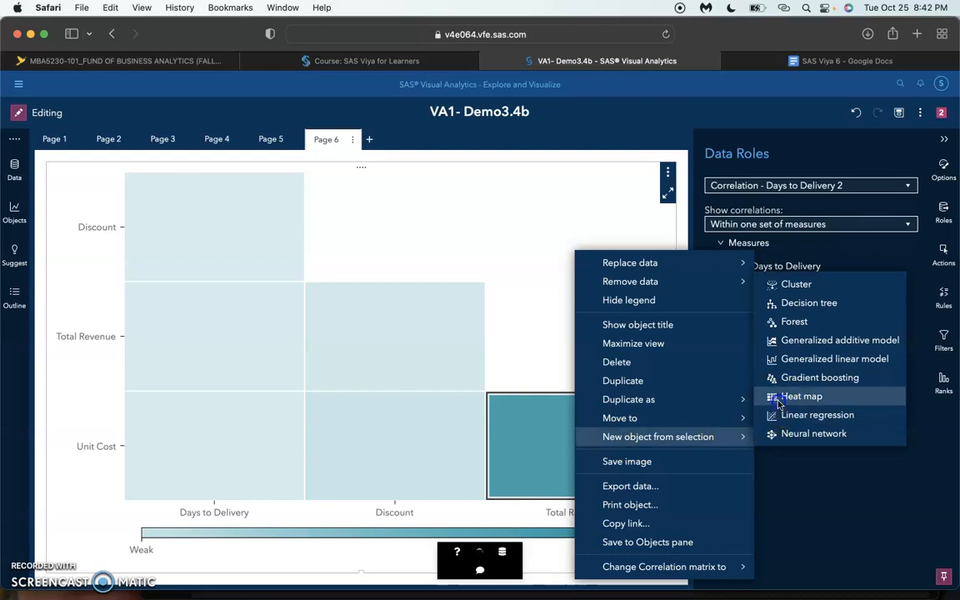
left_click(749, 396)
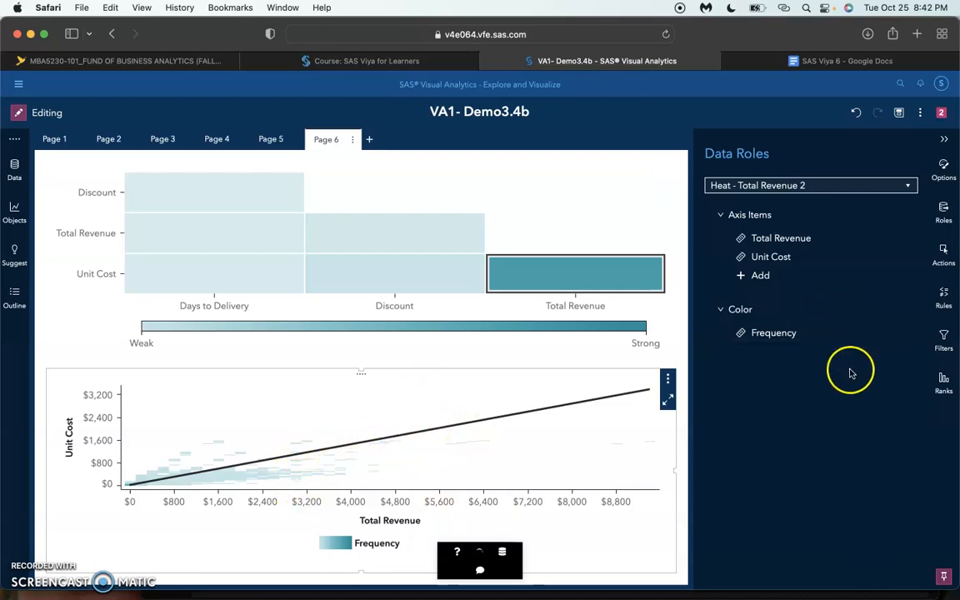
Reorder the heat map's axis items so that Unit Cost comes before Total Revenue
left_click(946, 212)
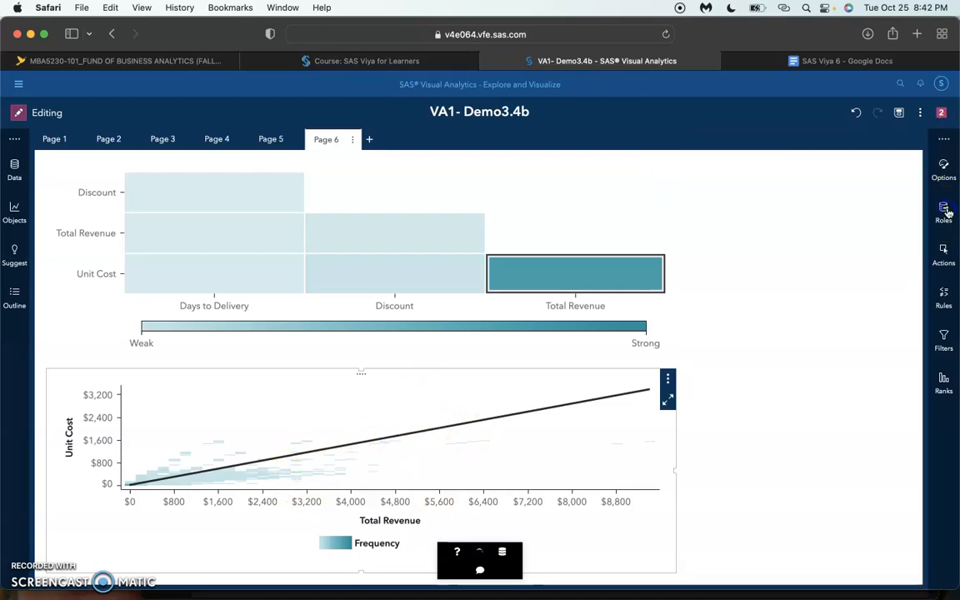
left_click(946, 211)
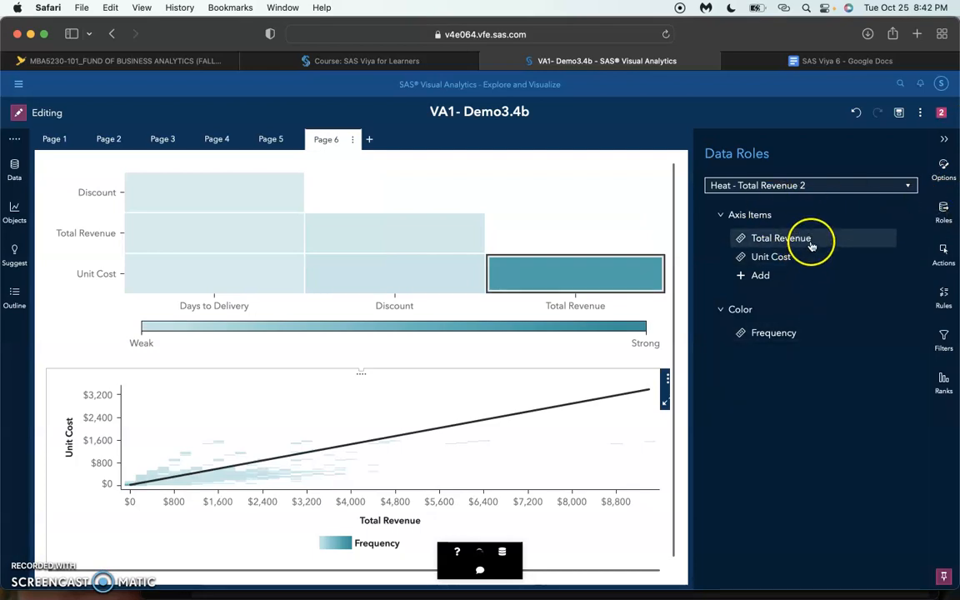
mouse_move(811, 246)
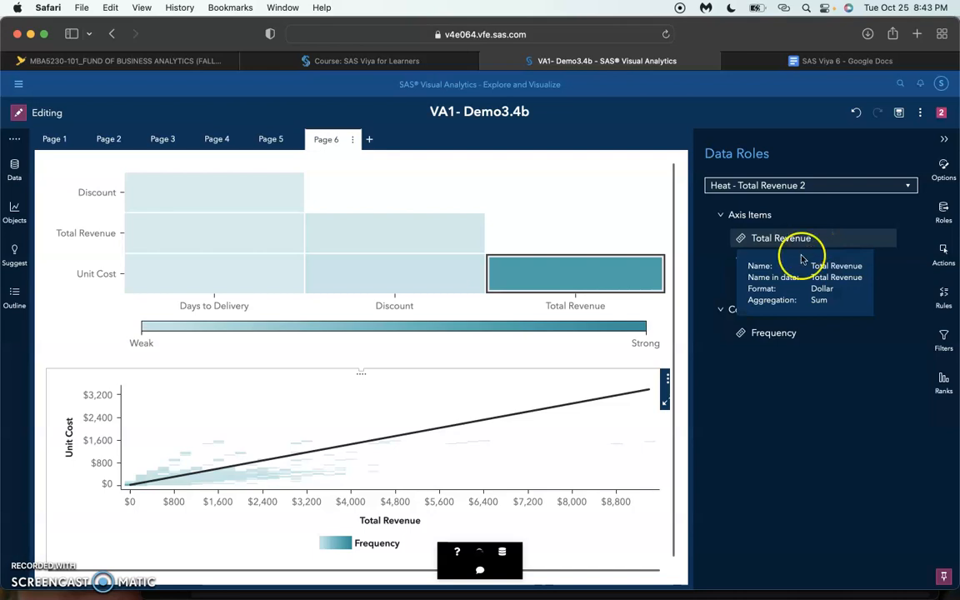
left_click_drag(765, 259, 870, 186)
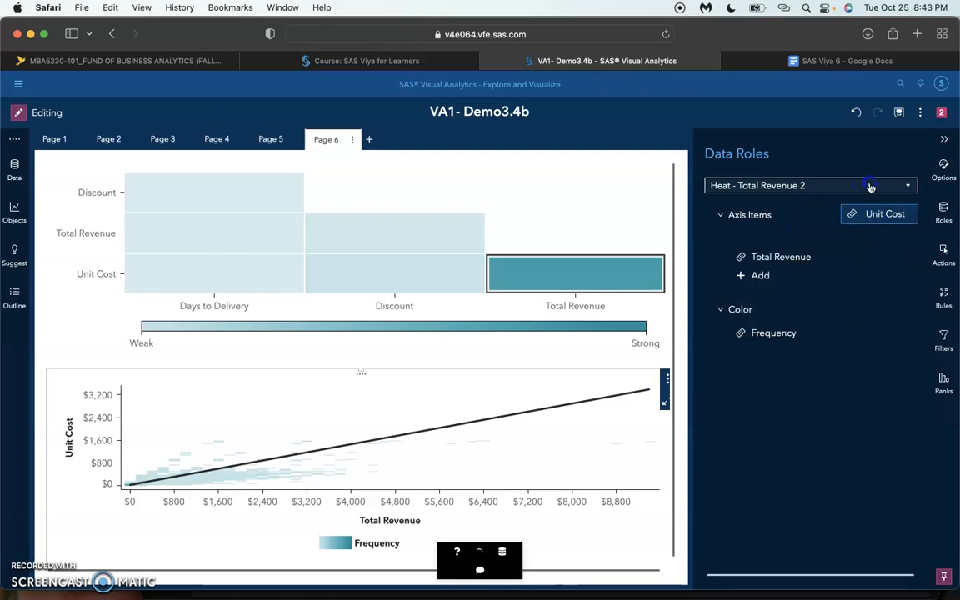
left_click_drag(781, 252, 782, 241)
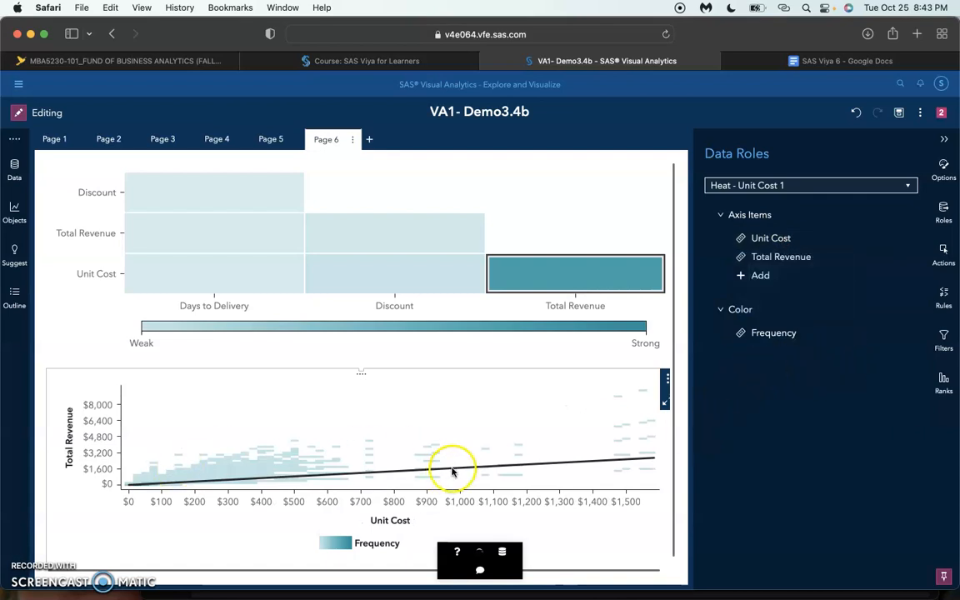
Examine the heat map and its details table in the maximized view, then restore the page layout
left_click(666, 403)
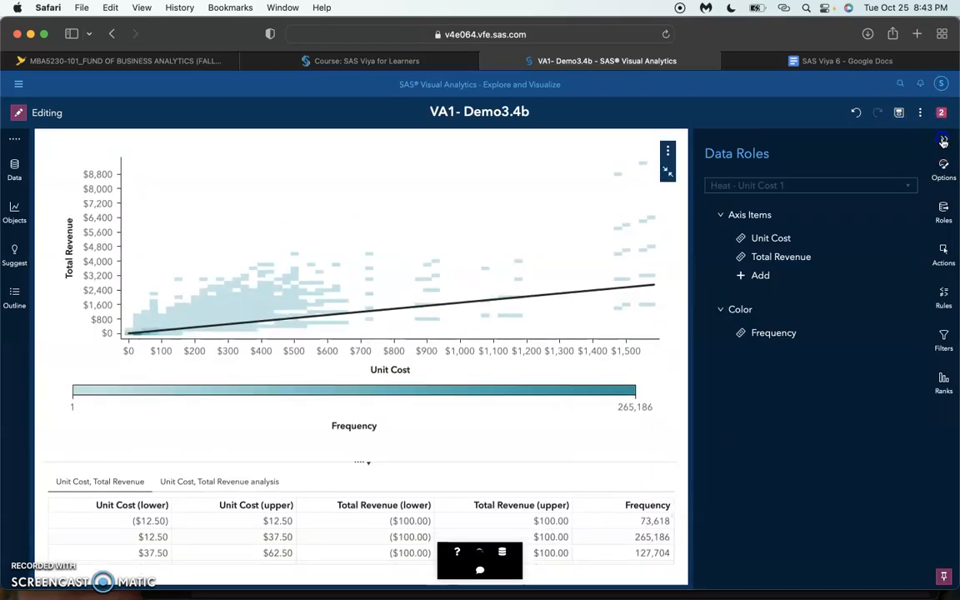
left_click(943, 141)
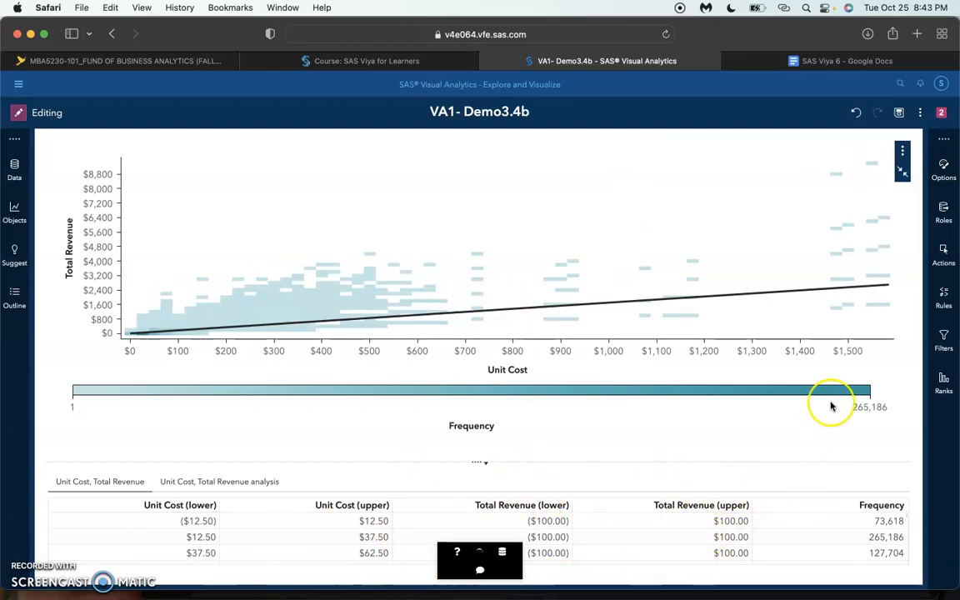
left_click(902, 173)
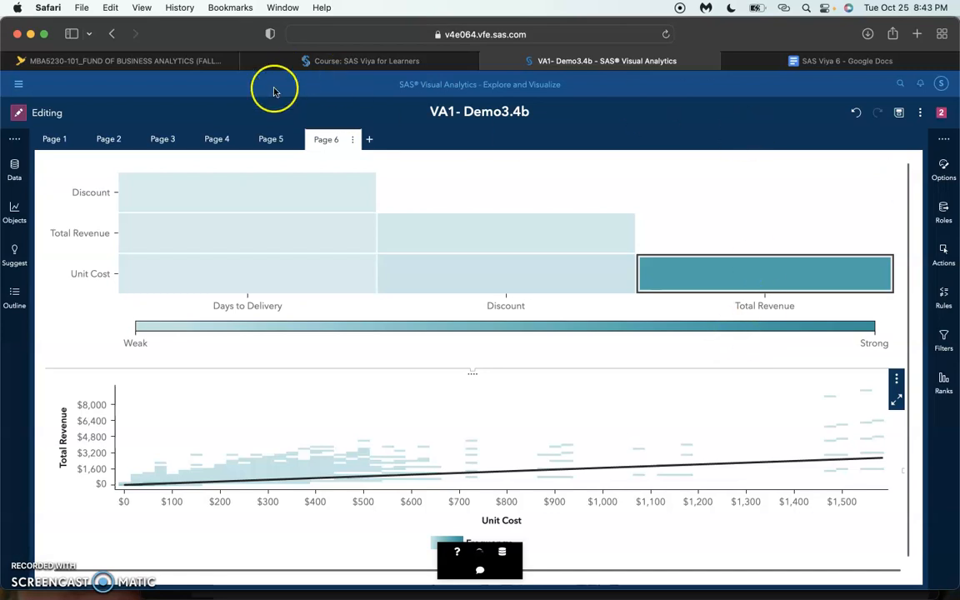
Delete the heat map and the correlation matrix from Page 5, keeping the time series plot
left_click(268, 139)
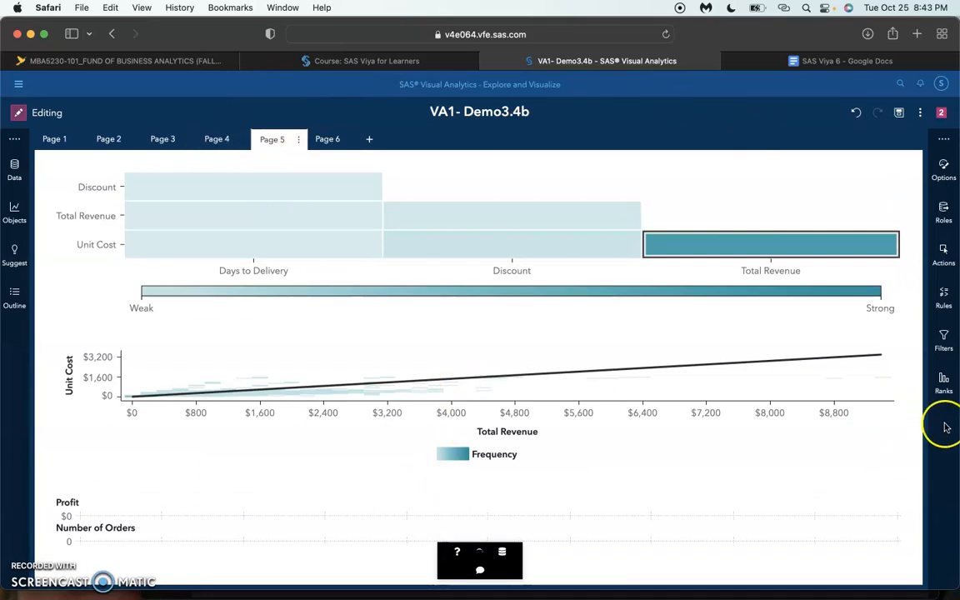
left_click(900, 343)
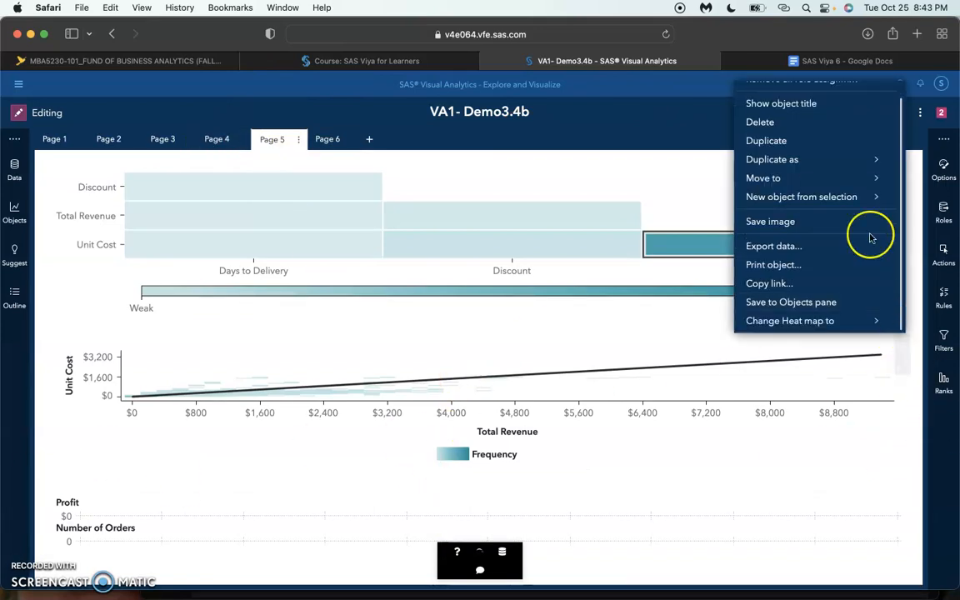
left_click(783, 122)
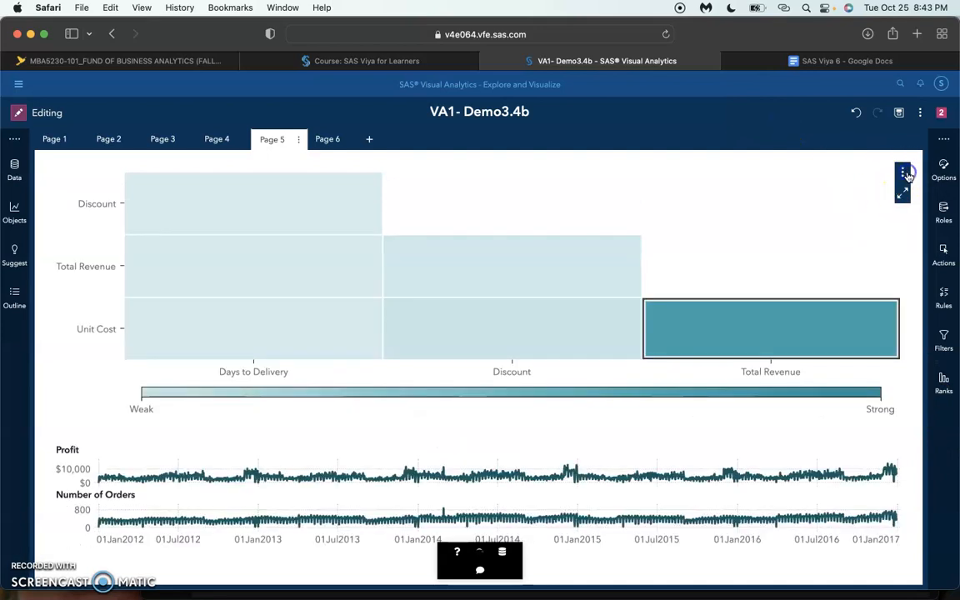
left_click(902, 172)
left_click(825, 240)
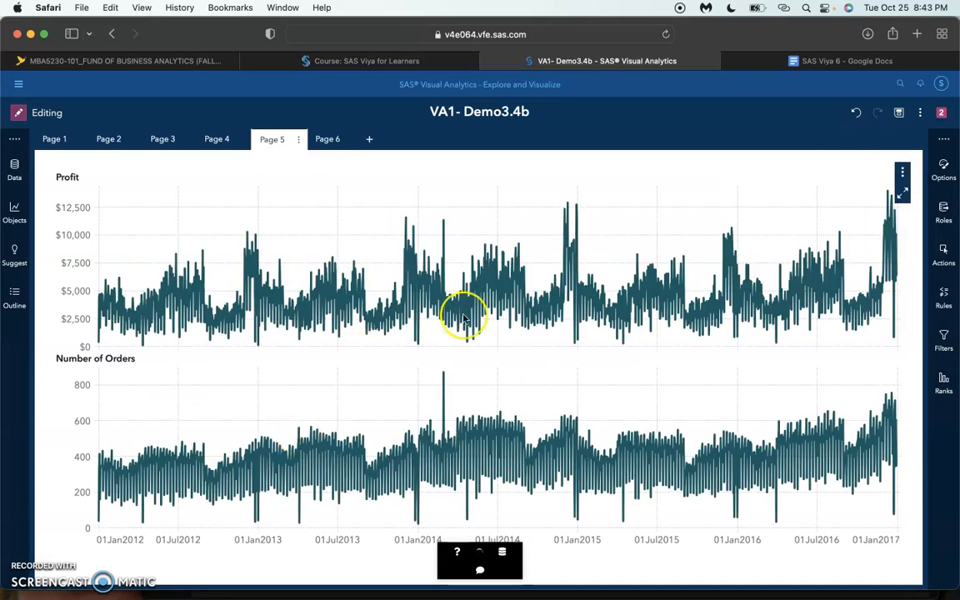
Inspect the Profit and Number of Orders details for a March 2014 date in the time series plot
mouse_move(443, 328)
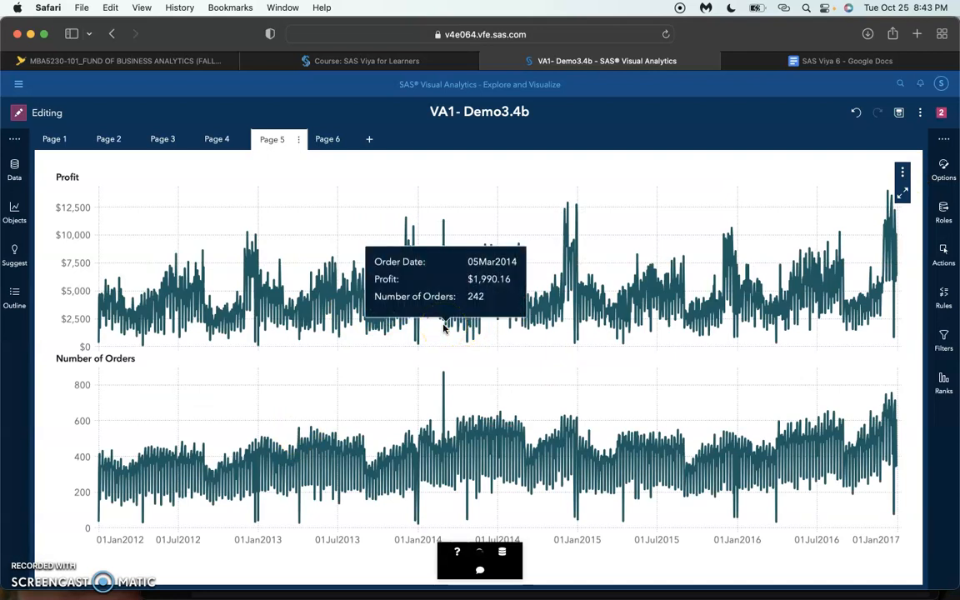
right_click(768, 195)
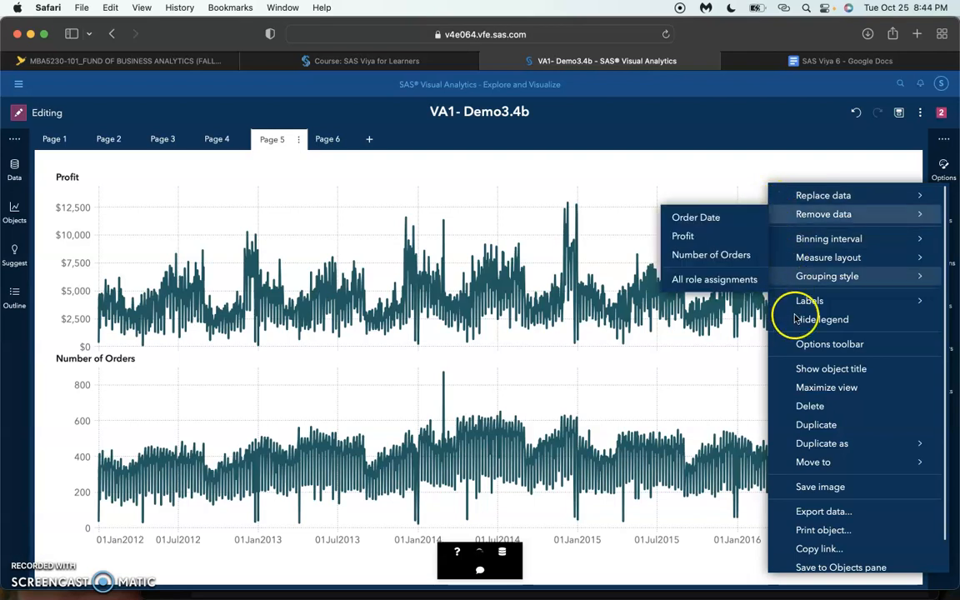
left_click(690, 160)
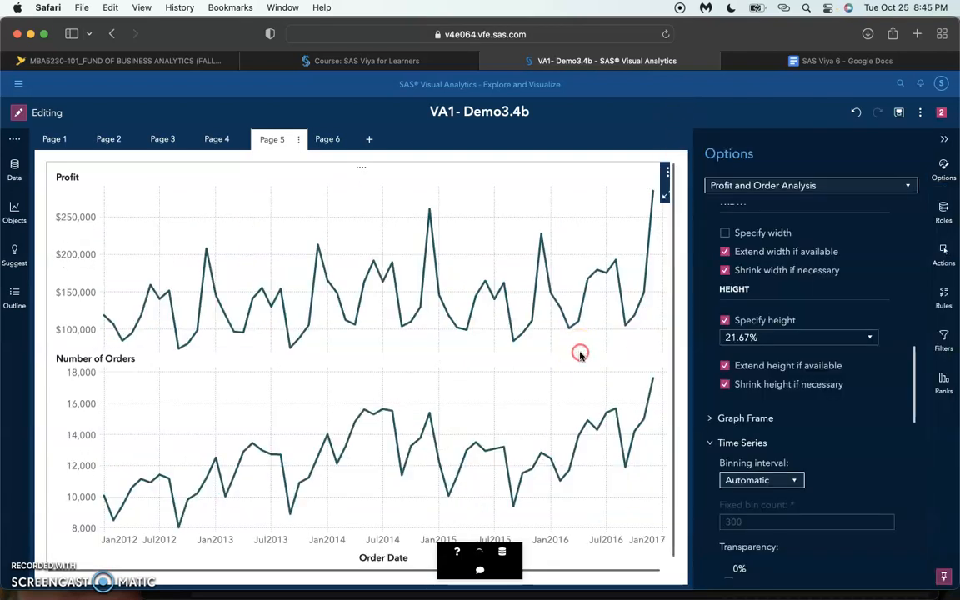
Change the Profit and Number of Orders time series plot on Page 5 to a Forecasting object
right_click(580, 353)
mouse_move(675, 566)
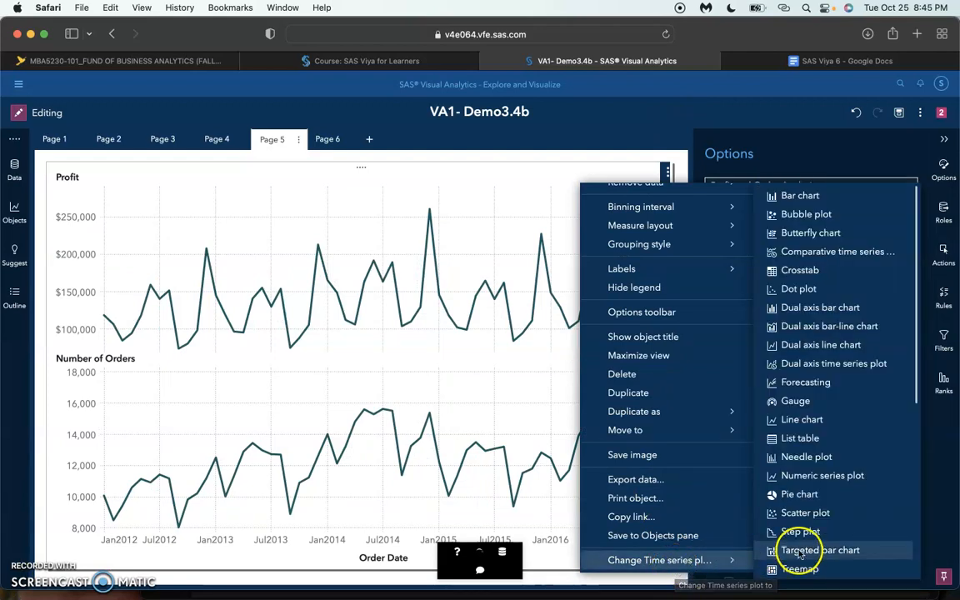
left_click(823, 383)
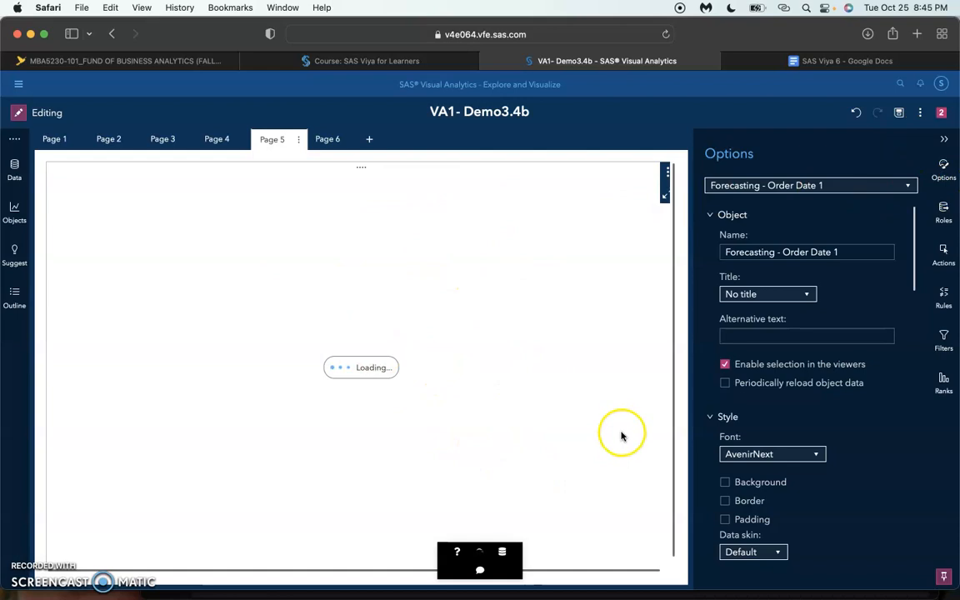
Set the forecasting object's time series binning interval to Automatic
left_click(944, 170)
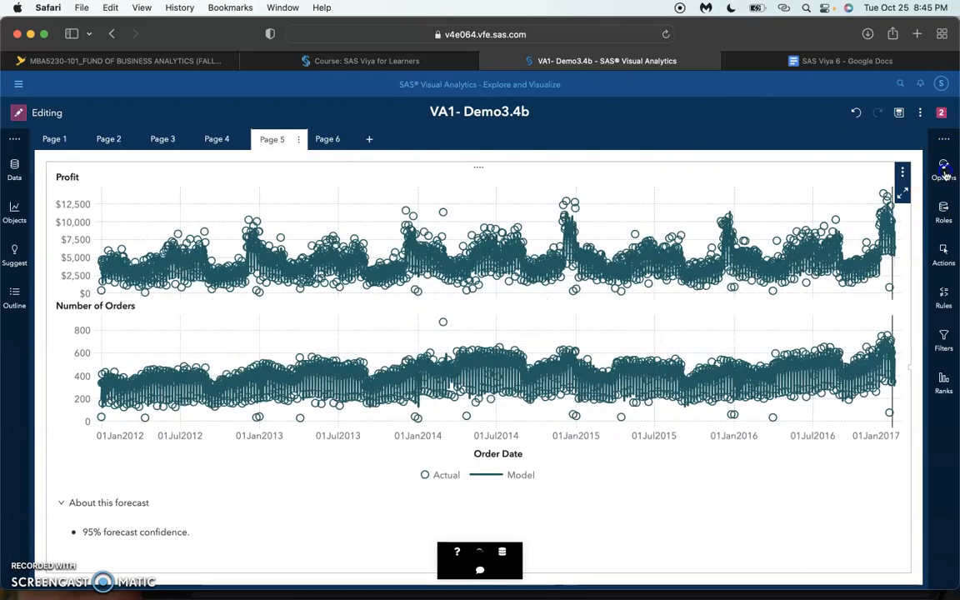
left_click(945, 175)
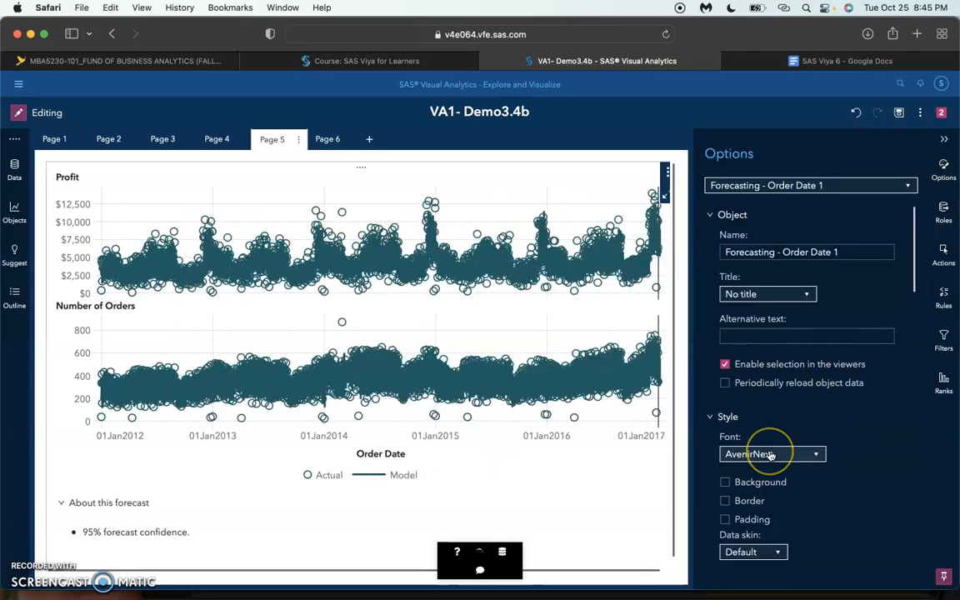
scroll(771, 454, "down", 3)
scroll(771, 454, "down", 5)
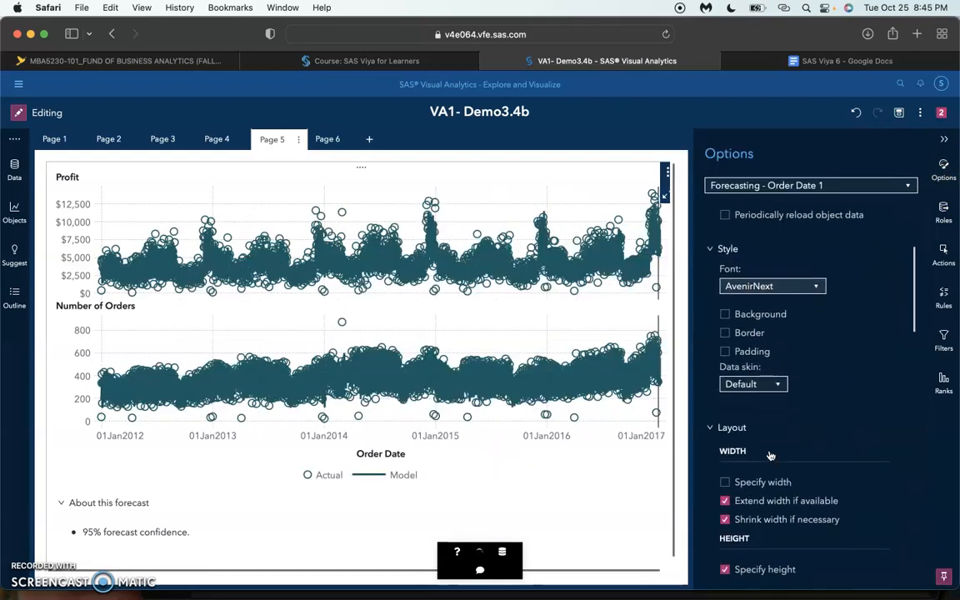
scroll(770, 455, "down", 10)
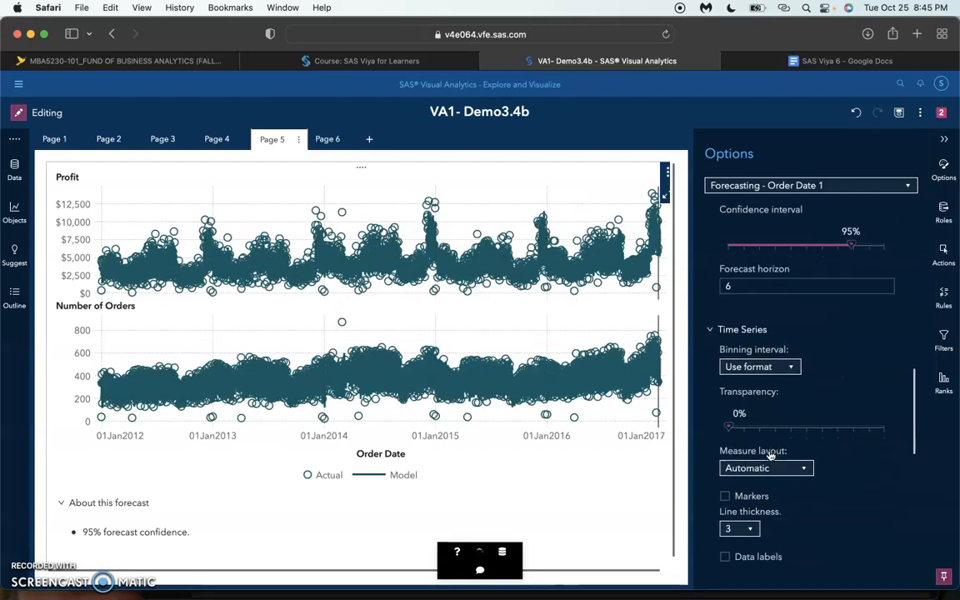
left_click(771, 348)
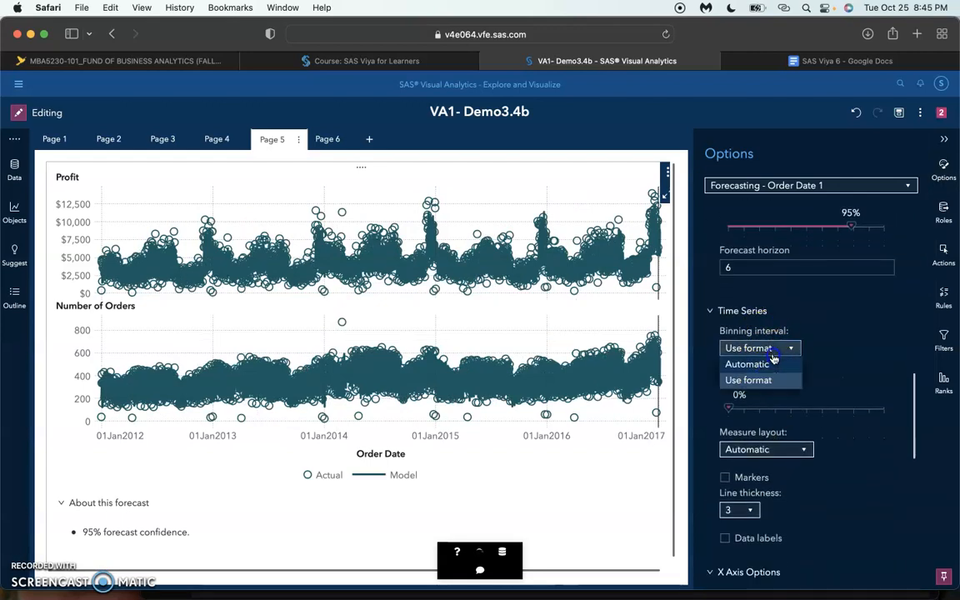
left_click(773, 364)
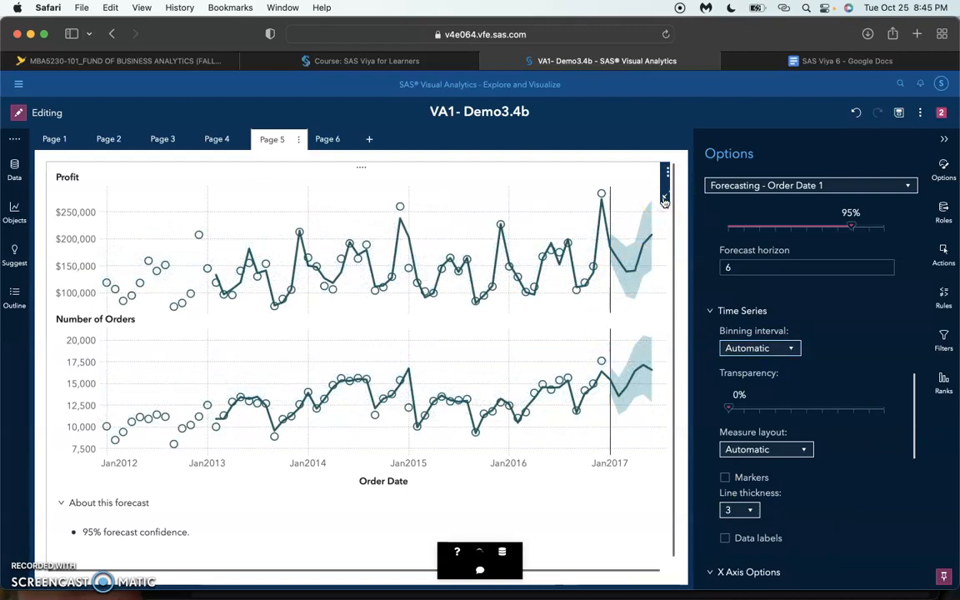
Review the maximized forecast's Dependent Variables Results and Forecast Summary, then restore the page layout
left_click(666, 200)
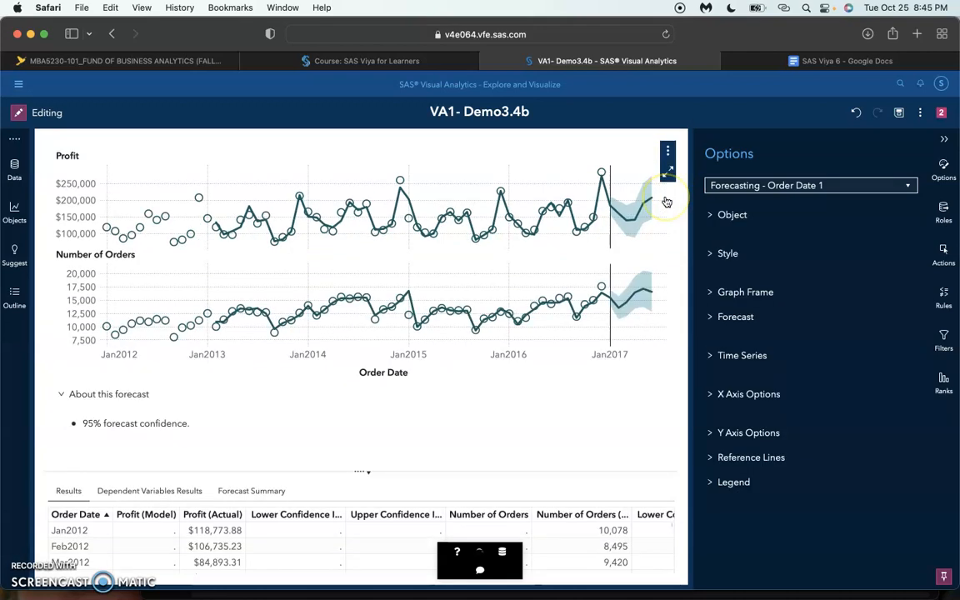
scroll(297, 538, "down", 15)
scroll(298, 539, "up", 15)
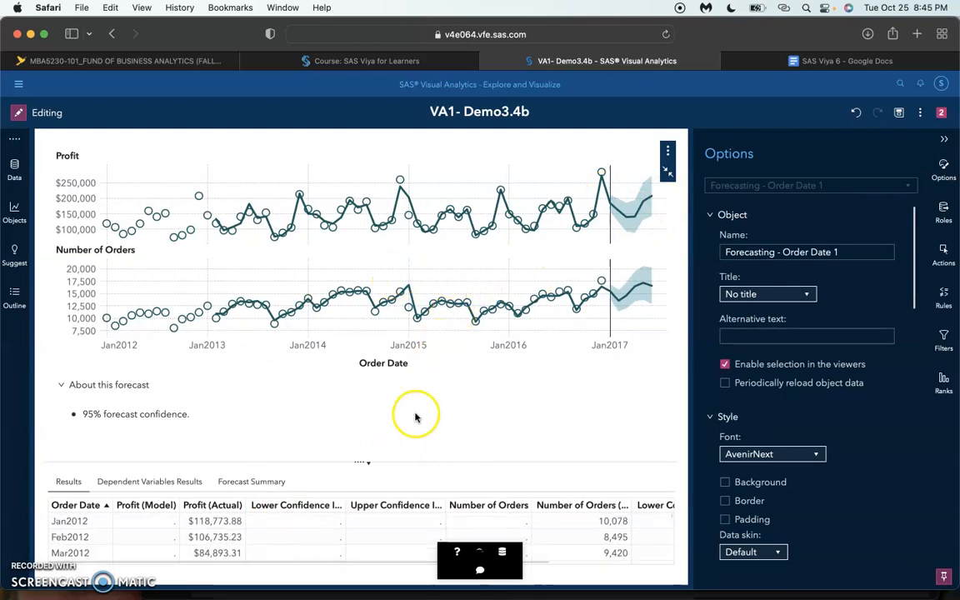
left_click(175, 485)
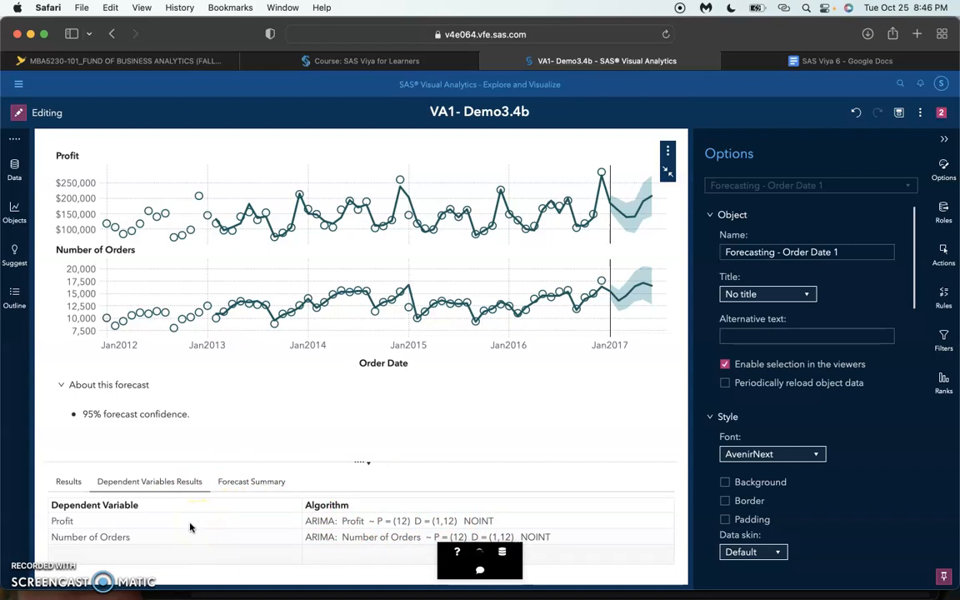
left_click(238, 486)
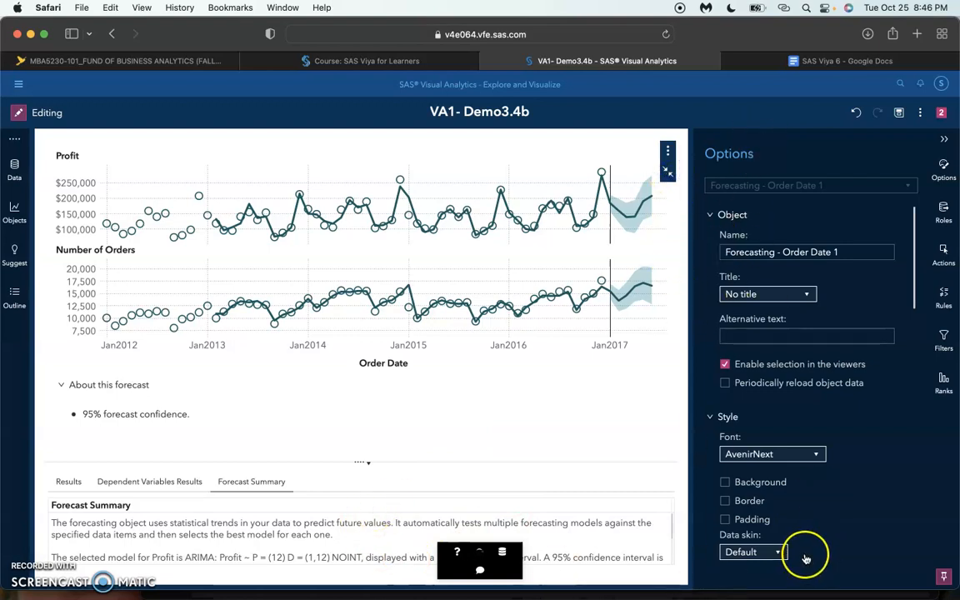
left_click(667, 170)
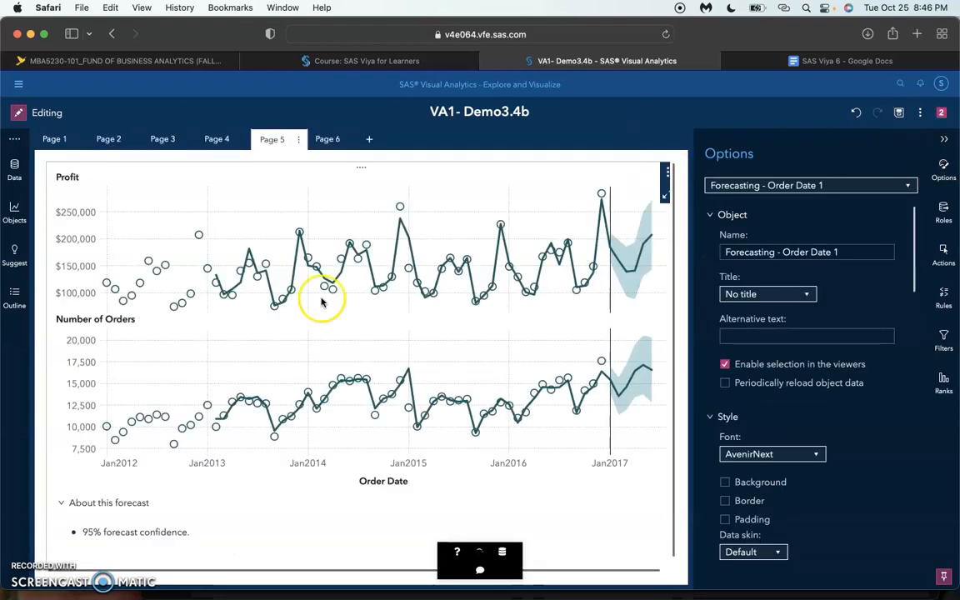